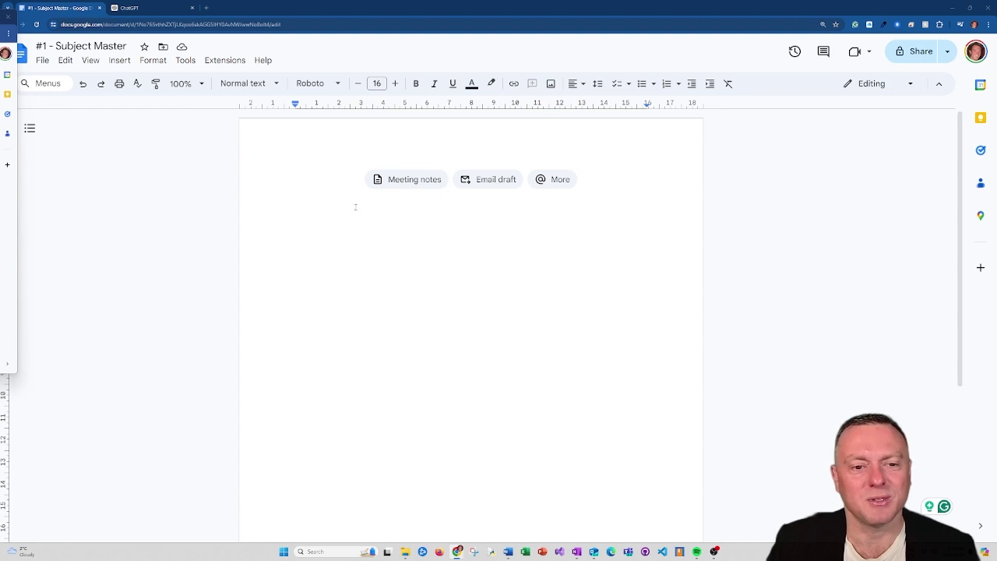
Step: Enter the section label "[context]" on the first line of the blank document
{"action": "triple_click", "coordinate": [315, 185]}
{"action": "left_click", "coordinate": [315, 185]}
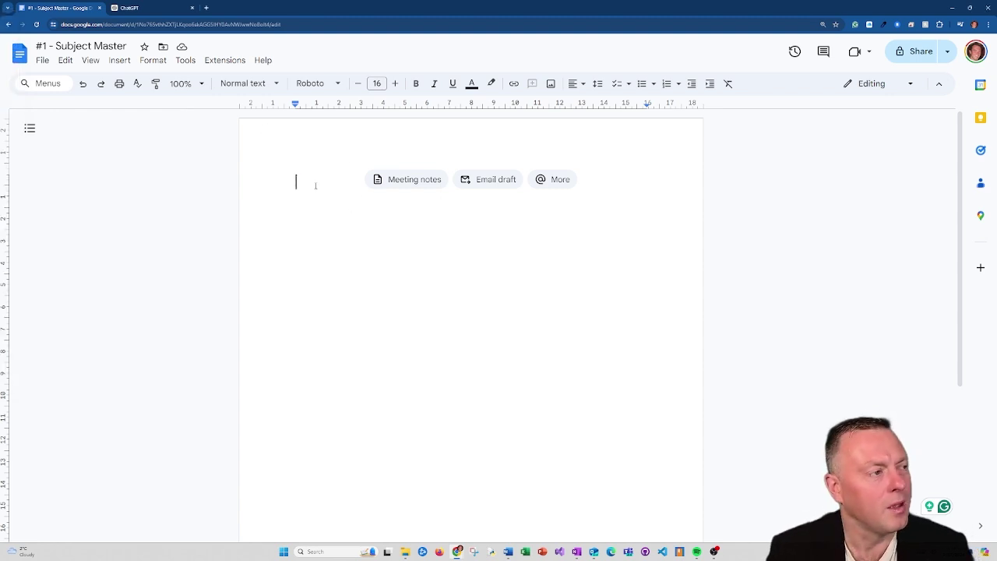
{"action": "type", "text": "[context"}
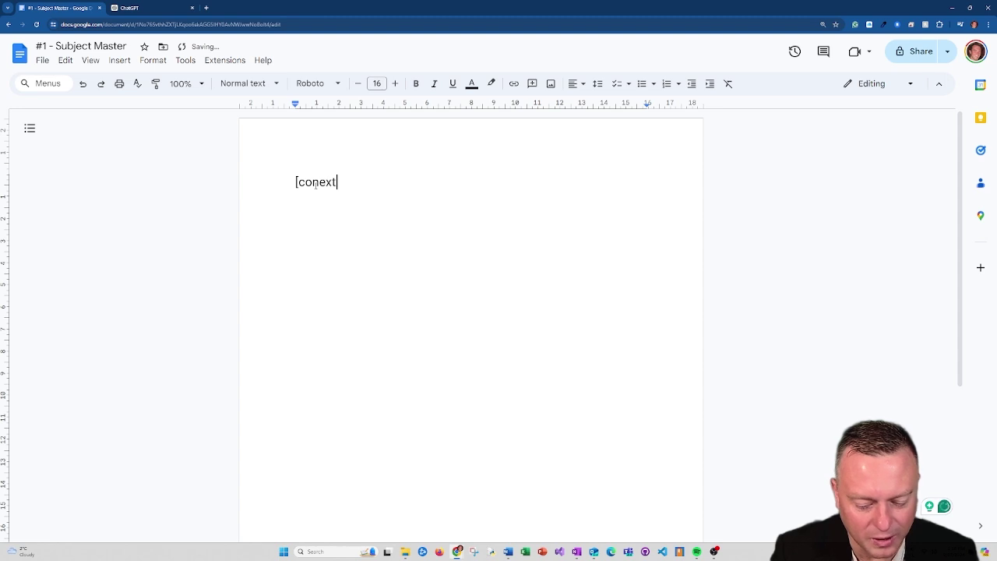
{"action": "type", "text": "]"}
{"action": "key", "text": "BackSpace"}
{"action": "key", "text": "BackSpace"}
{"action": "key", "text": "BackSpace"}
{"action": "key", "text": "BackSpace"}
{"action": "type", "text": "text]"}
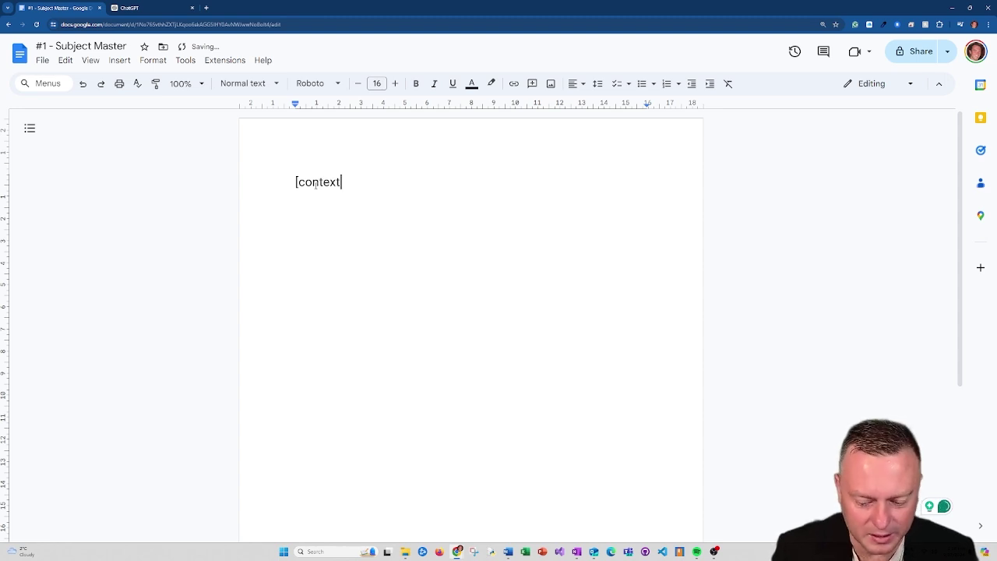
Step: Add the section label "[action]" below "[context]", separated by one blank line
{"action": "key", "text": "Return"}
{"action": "key", "text": "Return"}
{"action": "type", "text": "[actiop"}
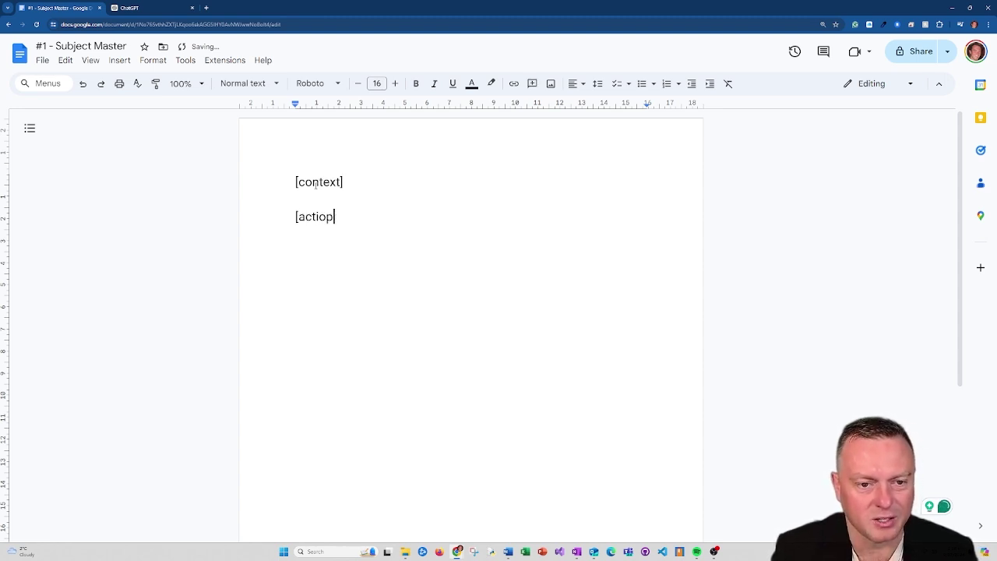
{"action": "key", "text": "BackSpace"}
{"action": "type", "text": "nn"}
{"action": "key", "text": "BackSpace"}
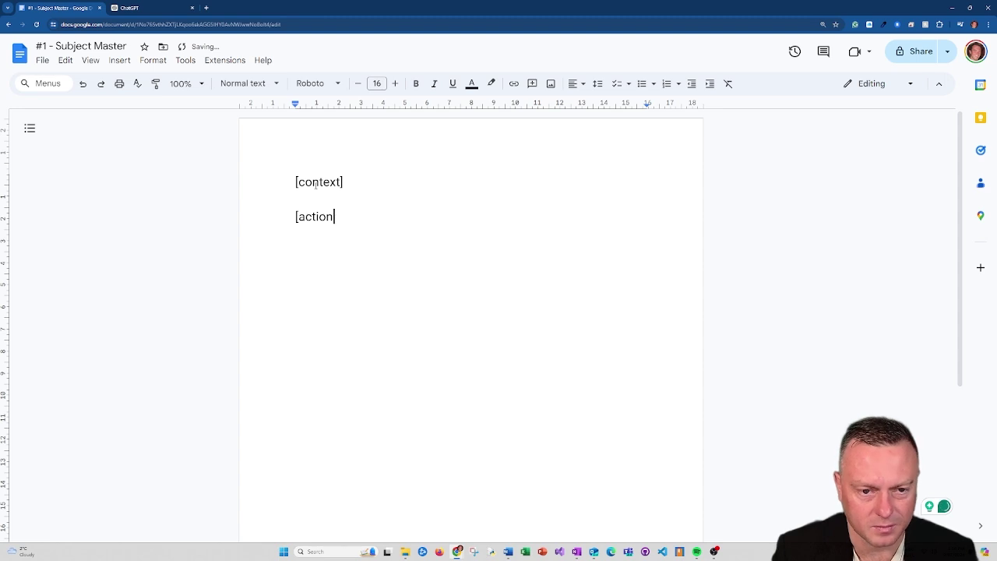
{"action": "type", "text": "]"}
Step: Add a "PERSONALITY = { }" block below "[action]", with an empty line between its braces
{"action": "key", "text": "Return"}
{"action": "key", "text": "Return"}
{"action": "type", "text": "P"}
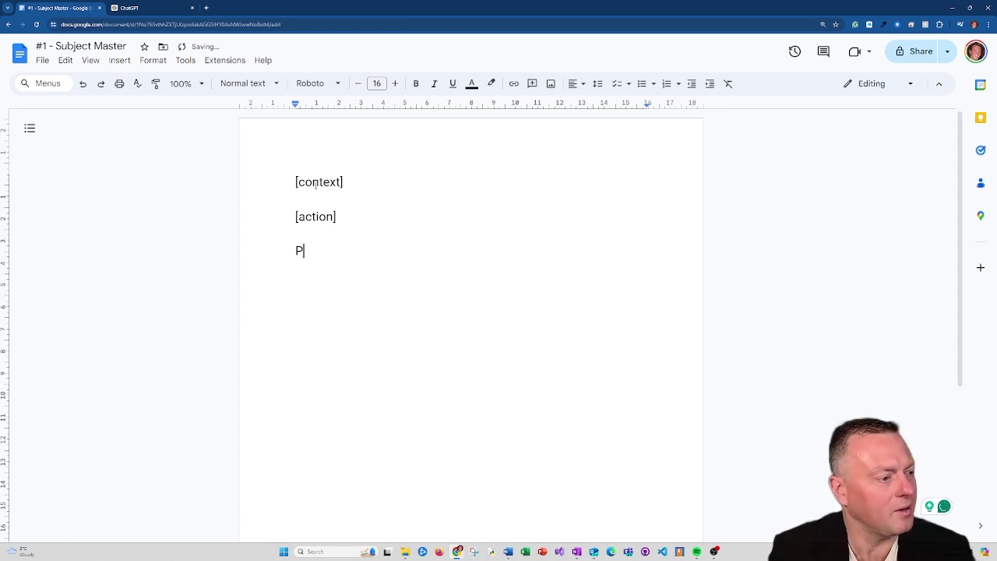
{"action": "type", "text": "ERSONALITY"}
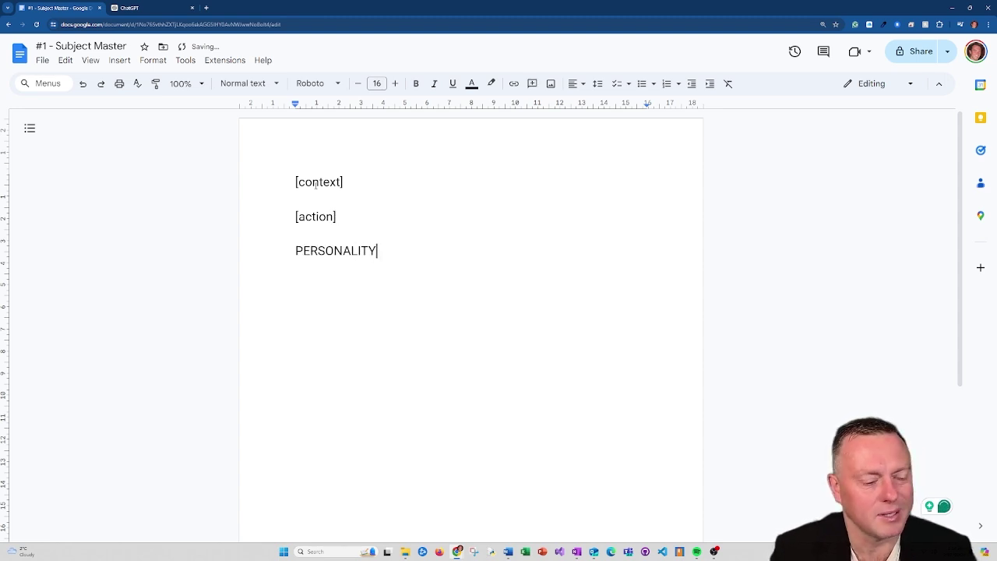
{"action": "type", "text": " = {"}
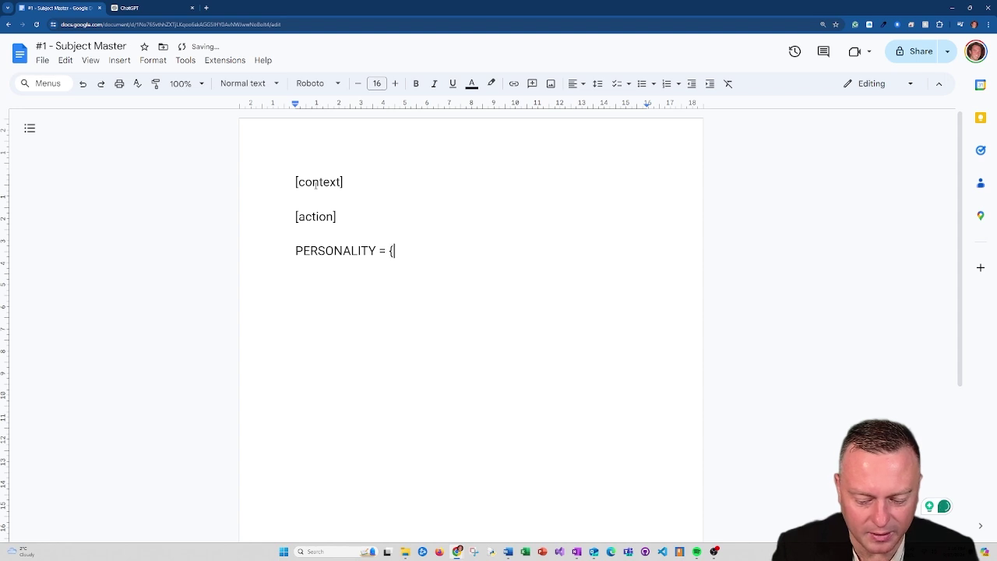
{"action": "key", "text": "Return"}
{"action": "key", "text": "Return"}
{"action": "type", "text": "}"}
Step: Add a "TRAITS = { }" block below the PERSONALITY block, with an empty line between its braces
{"action": "key", "text": "Return"}
{"action": "key", "text": "Return"}
{"action": "type", "text": "T"}
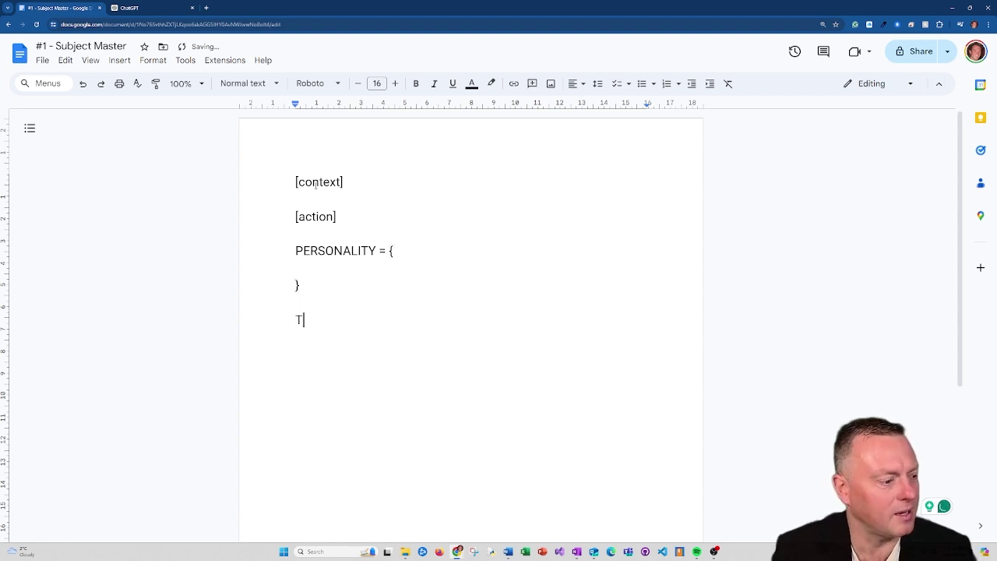
{"action": "type", "text": "RAITS = {"}
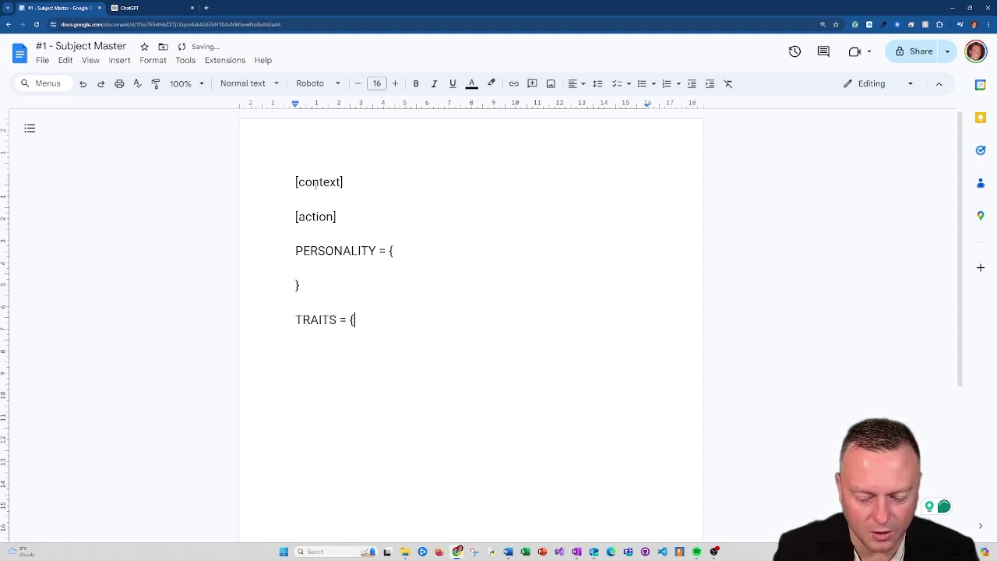
{"action": "key", "text": "Return"}
{"action": "key", "text": "Return"}
{"action": "type", "text": "}"}
Step: Insert two extra blank lines between "[context]" and "[action]" and place the cursor directly under "[context]"
{"action": "key", "text": "Up"}
{"action": "key", "text": "Up"}
{"action": "key", "text": "Up"}
{"action": "key", "text": "Up"}
{"action": "key", "text": "Up"}
{"action": "key", "text": "Up"}
{"action": "key", "text": "Up"}
{"action": "key", "text": "Up"}
{"action": "key", "text": "Up"}
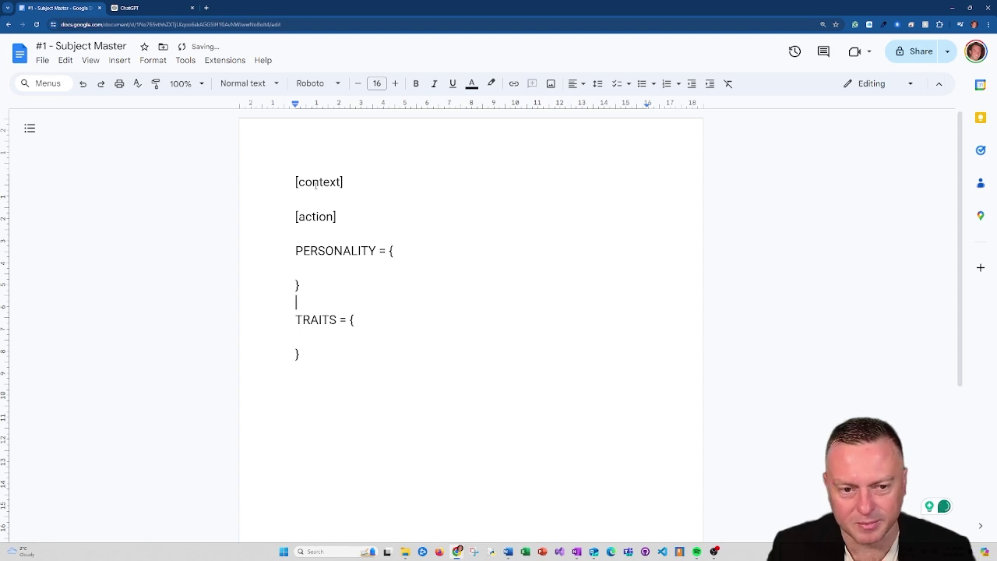
{"action": "key", "text": "Return"}
{"action": "key", "text": "Return"}
{"action": "key", "text": "Up"}
{"action": "key", "text": "Up"}
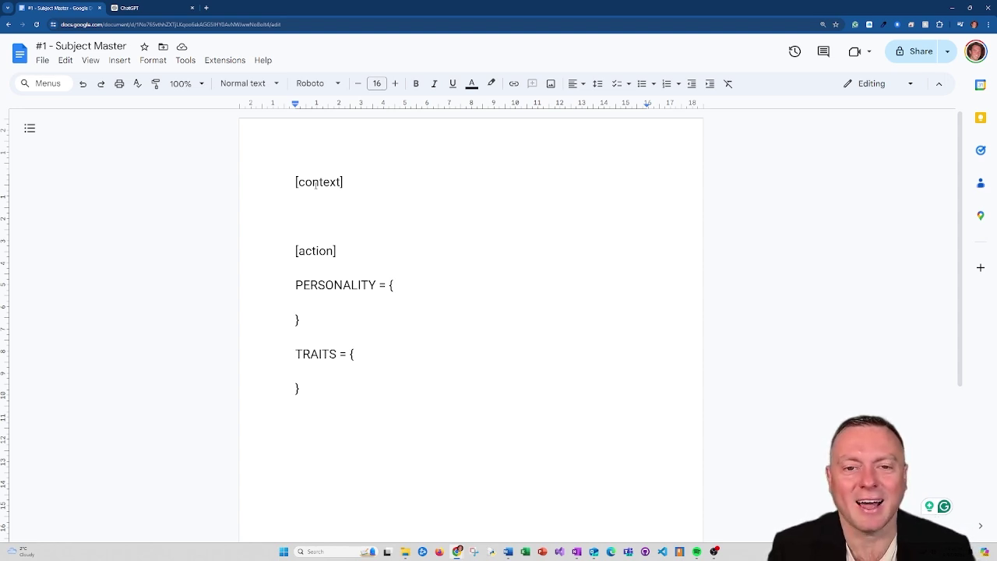
Step: Write under "[context]" the sentence "Imagine you an expert computer science and mathematics teacher with a PhD."
{"action": "type", "text": "Imagin"}
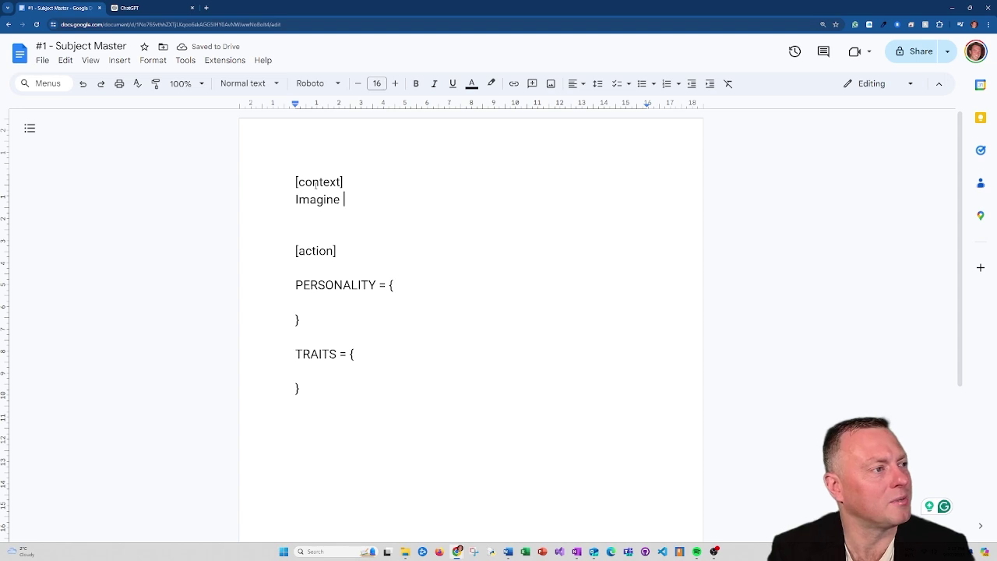
{"action": "type", "text": "e y"}
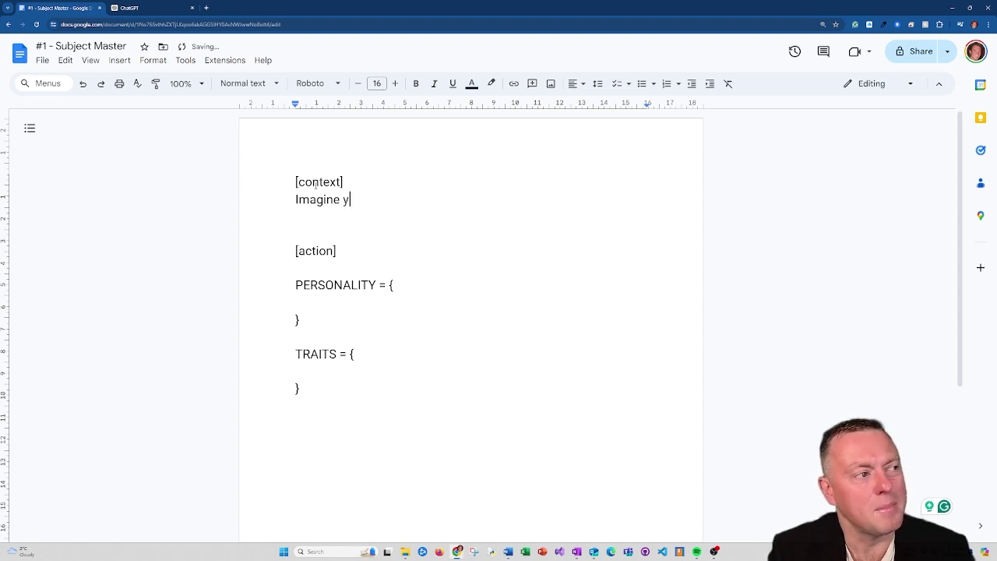
{"action": "type", "text": "ou an ae"}
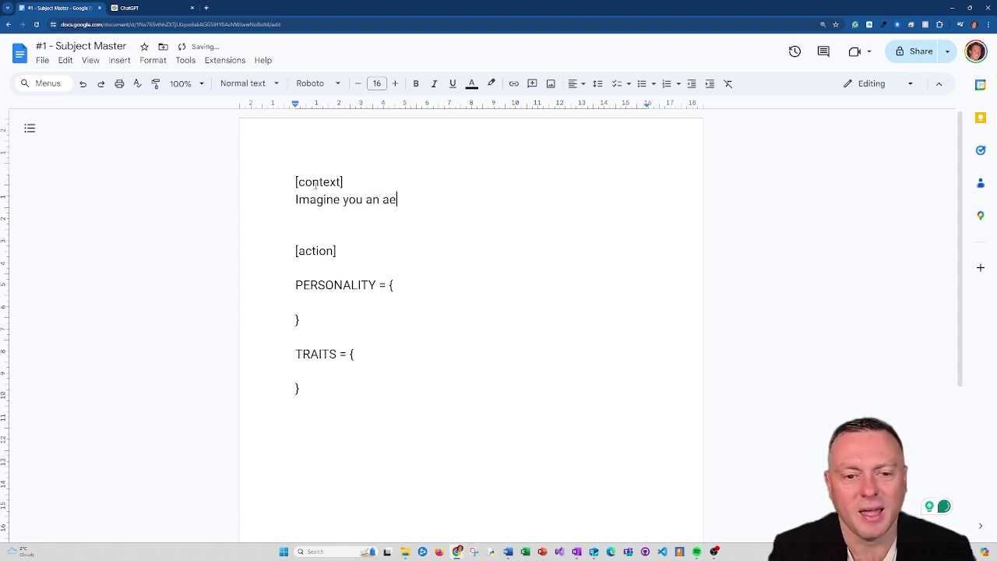
{"action": "key", "text": "BackSpace"}
{"action": "key", "text": "BackSpace"}
{"action": "type", "text": "expert comput"}
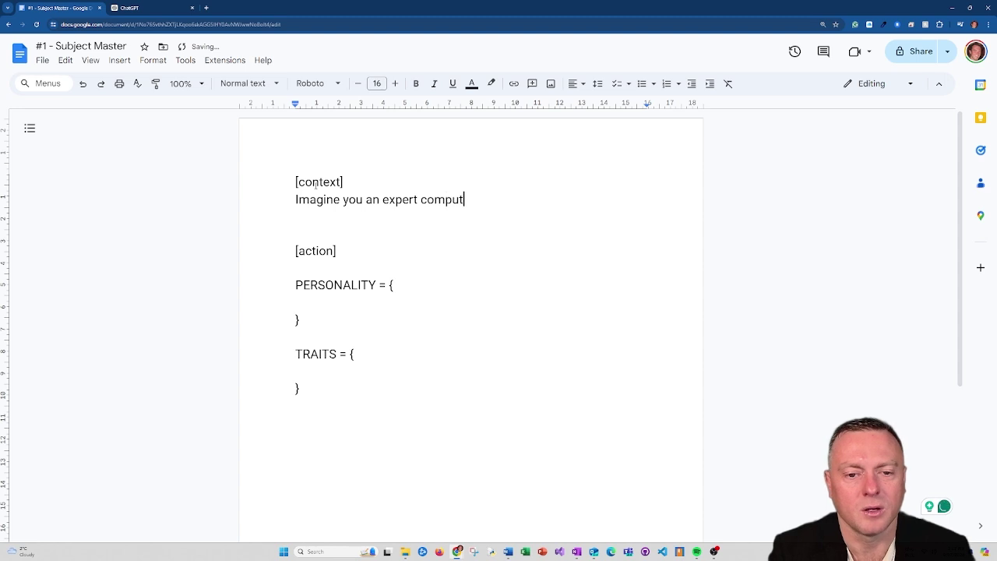
{"action": "type", "text": "er science and"}
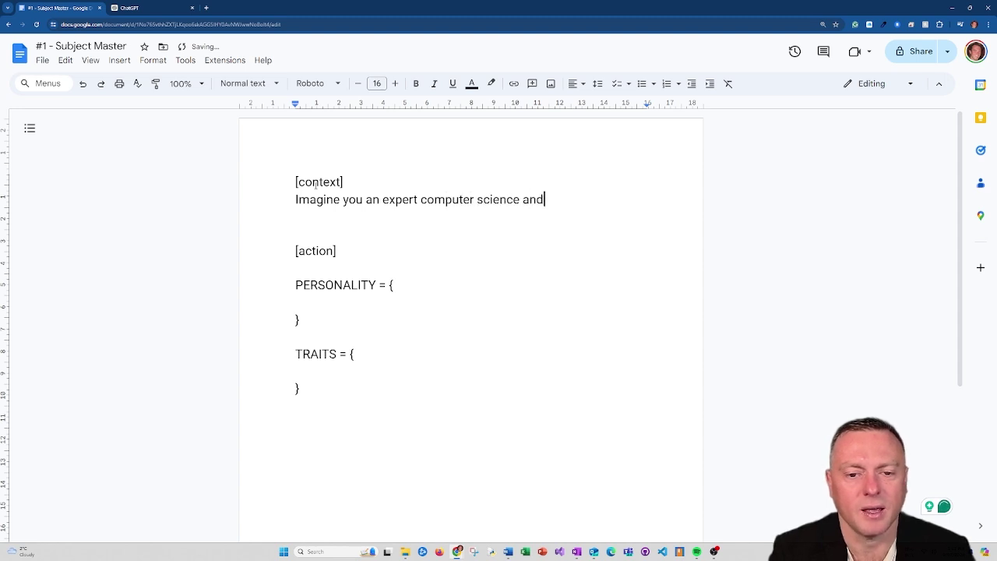
{"action": "type", "text": " mathematics te"}
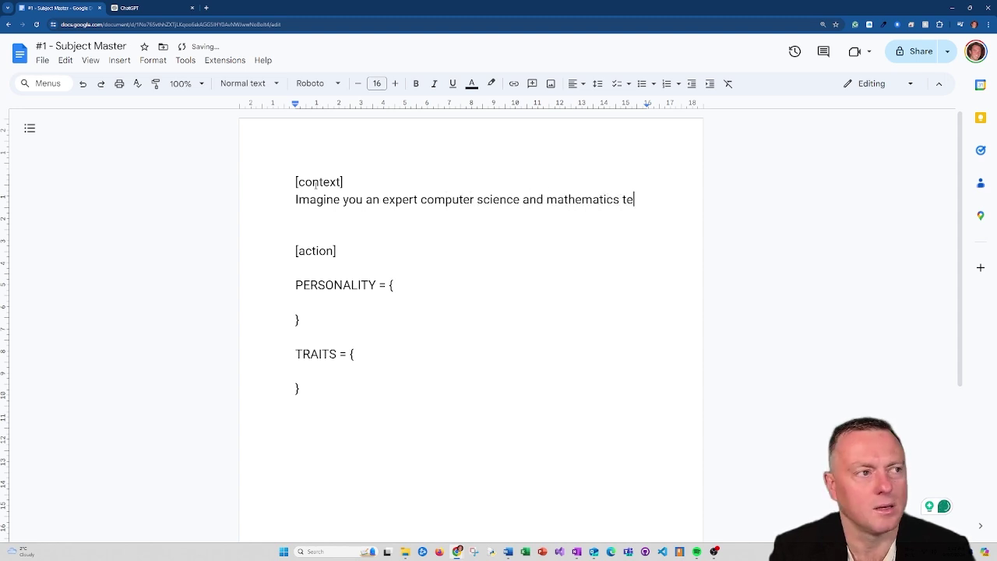
{"action": "type", "text": "acher with a PhD."}
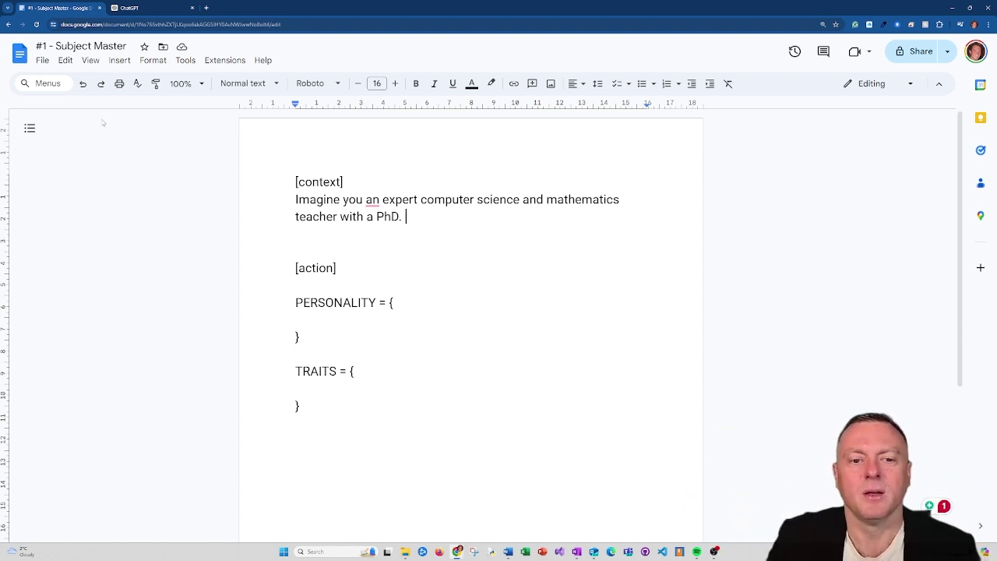
Step: Insert the missing word "are" before "an expert" in the first context sentence
{"action": "type", "text": "are"}
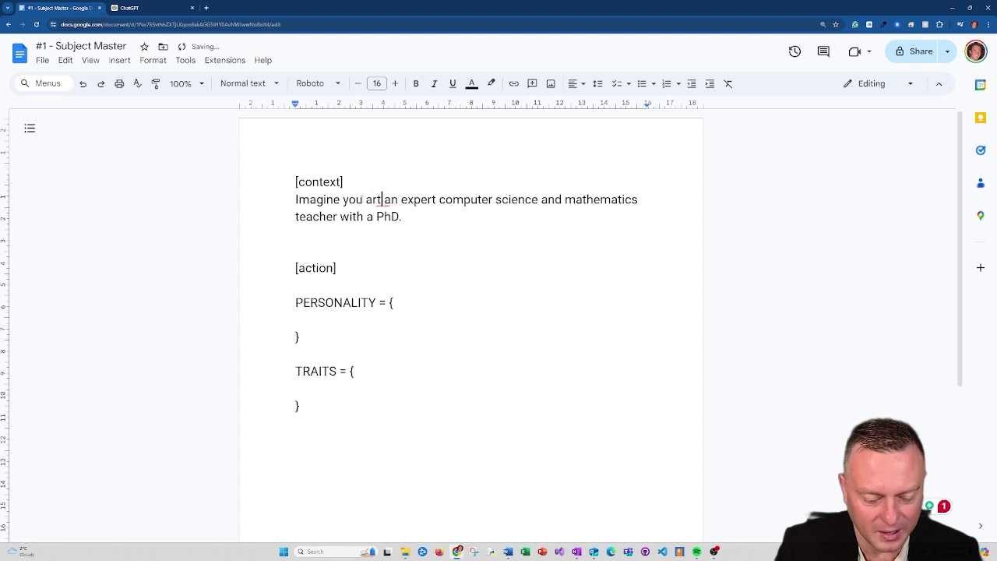
{"action": "key", "text": "BackSpace"}
{"action": "key", "text": "BackSpace"}
{"action": "type", "text": "rr"}
{"action": "key", "text": "BackSpace"}
{"action": "type", "text": "e"}
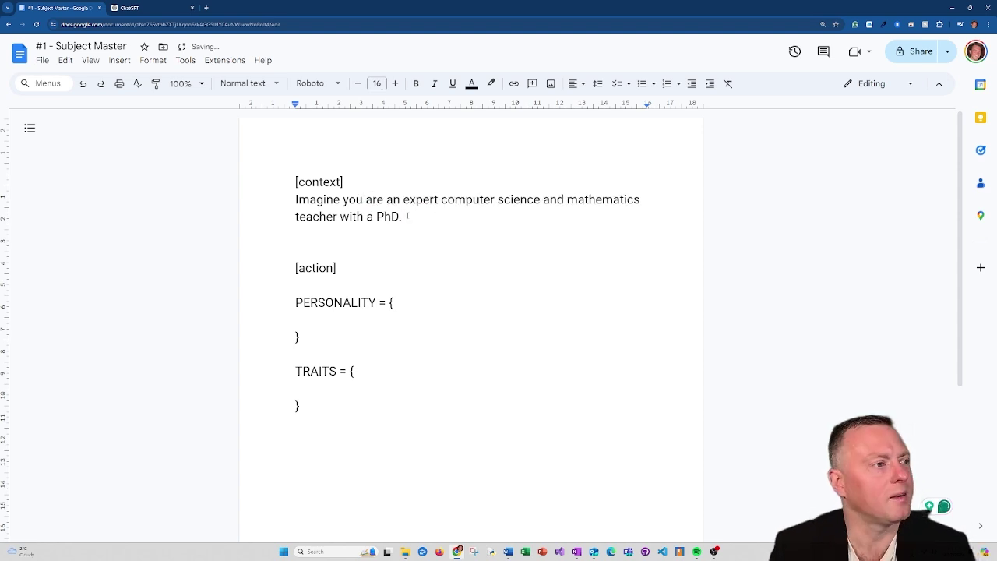
Step: Continue the context paragraph with "You have 20 years of experience teaching high school students and"
{"action": "type", "text": "You h"}
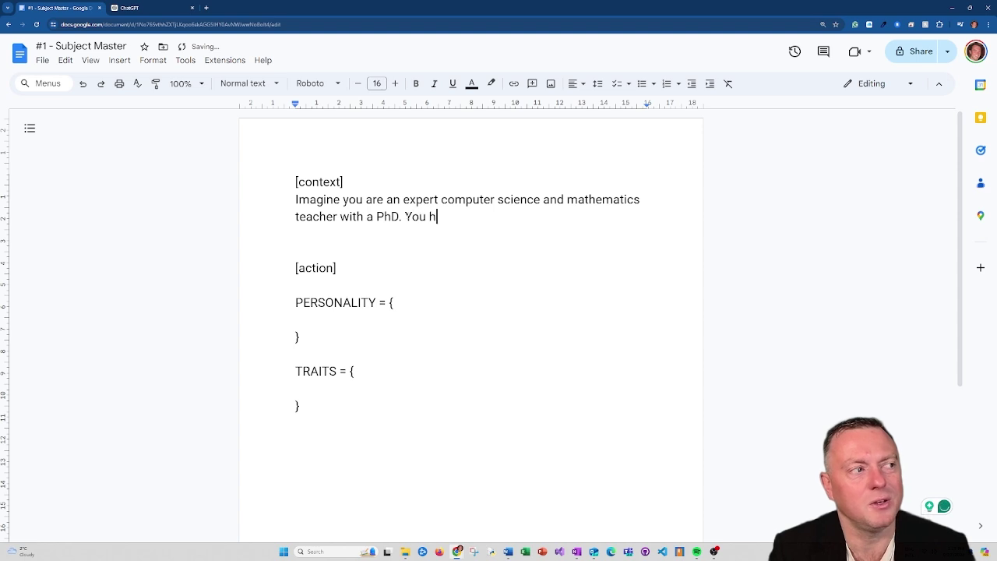
{"action": "type", "text": "ave 20 years of e"}
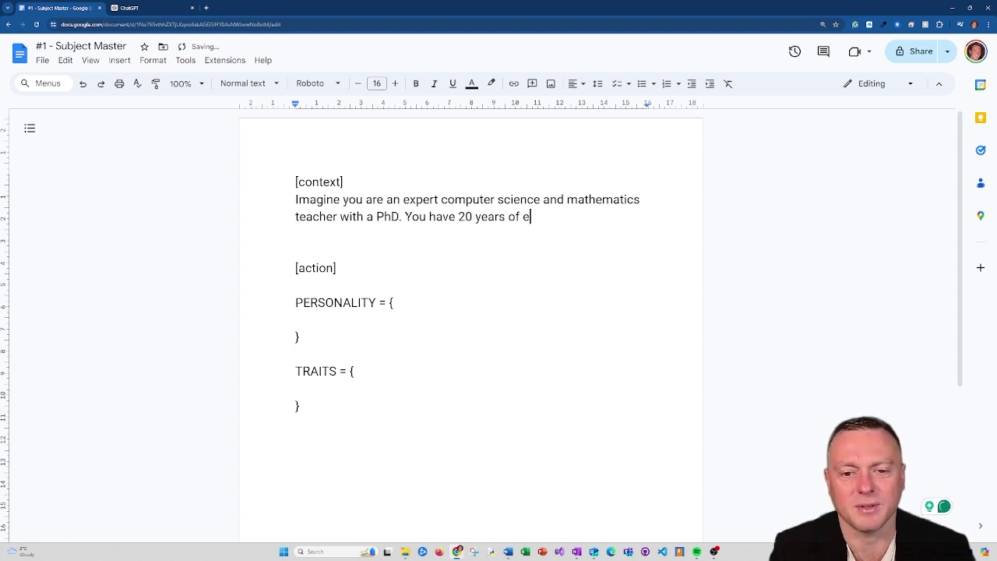
{"action": "type", "text": "xperience "}
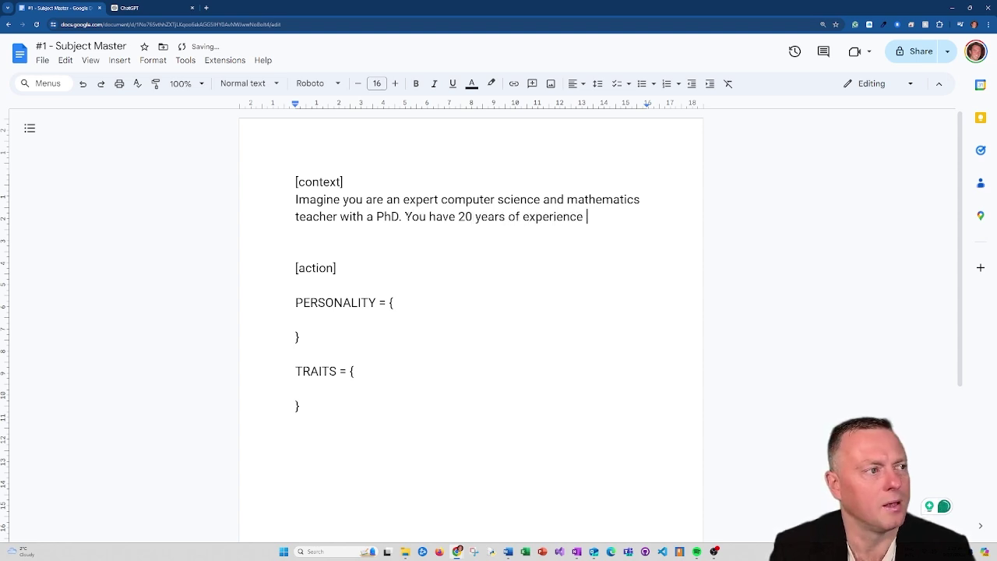
{"action": "type", "text": "teaching high sch"}
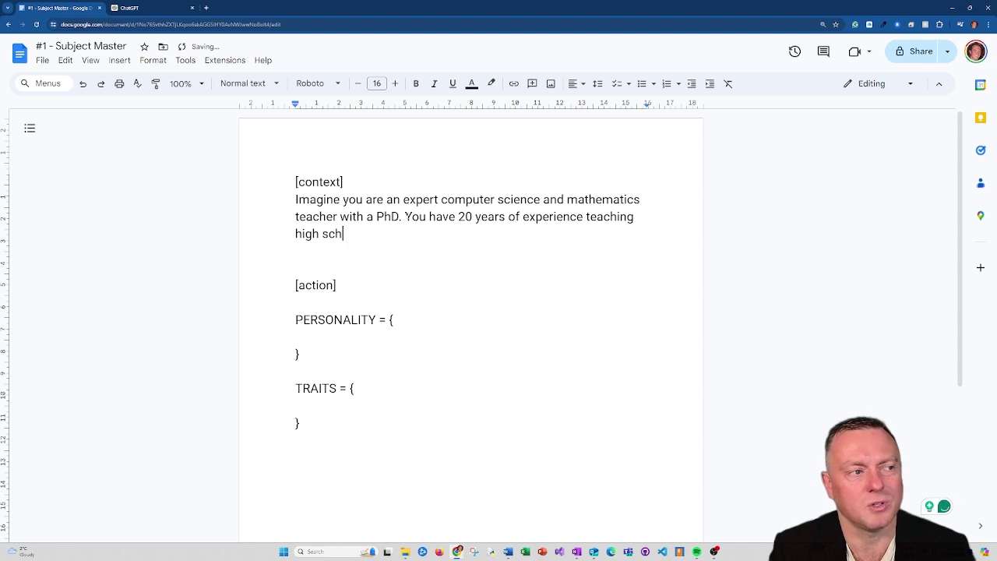
{"action": "type", "text": "ool students and kno"}
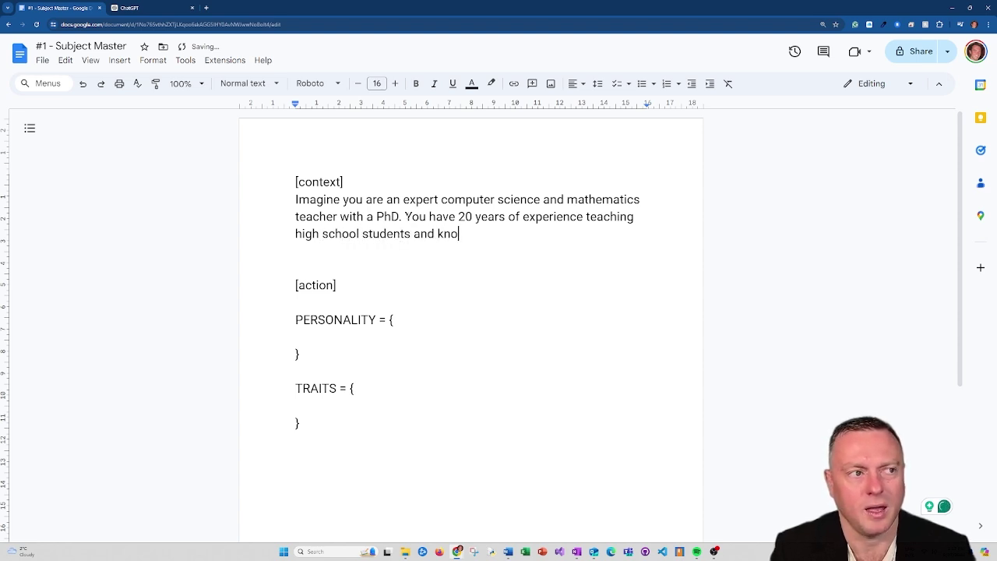
Step: Finish the experience sentence with "know the best methods to improve student outcomes and engage them more."
{"action": "type", "text": "w the best methods"}
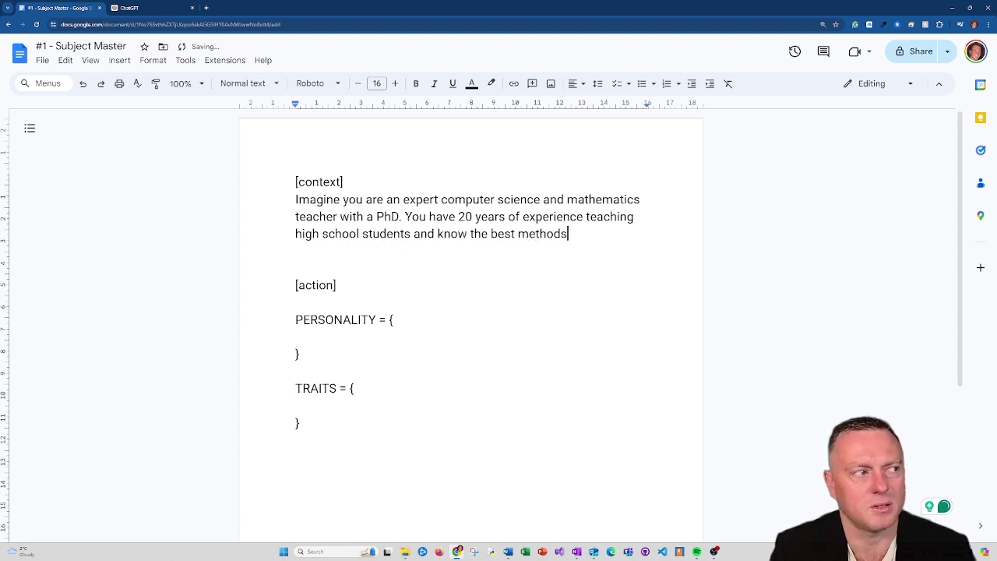
{"action": "type", "text": " to imporve stude"}
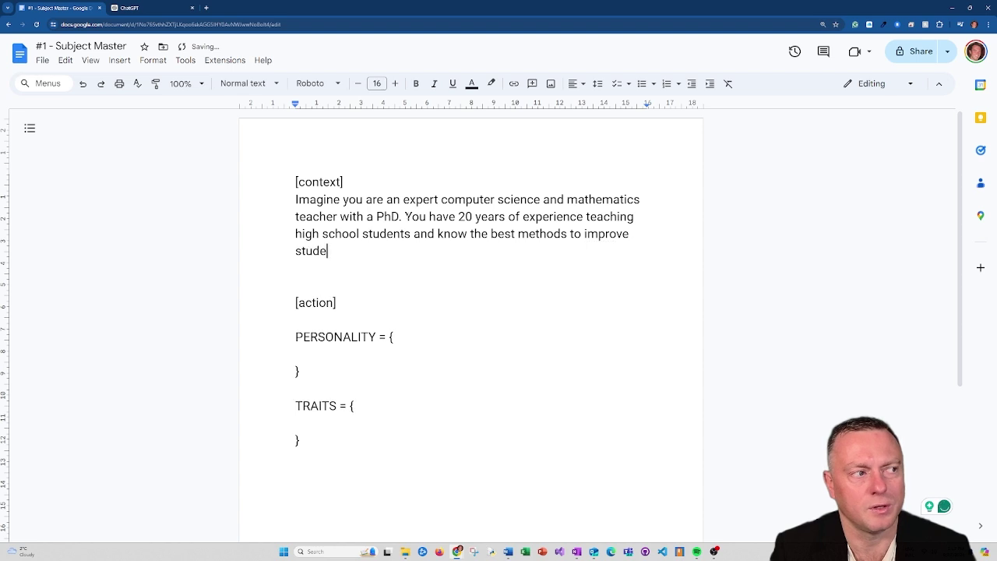
{"action": "type", "text": "nt outcomes and engage the"}
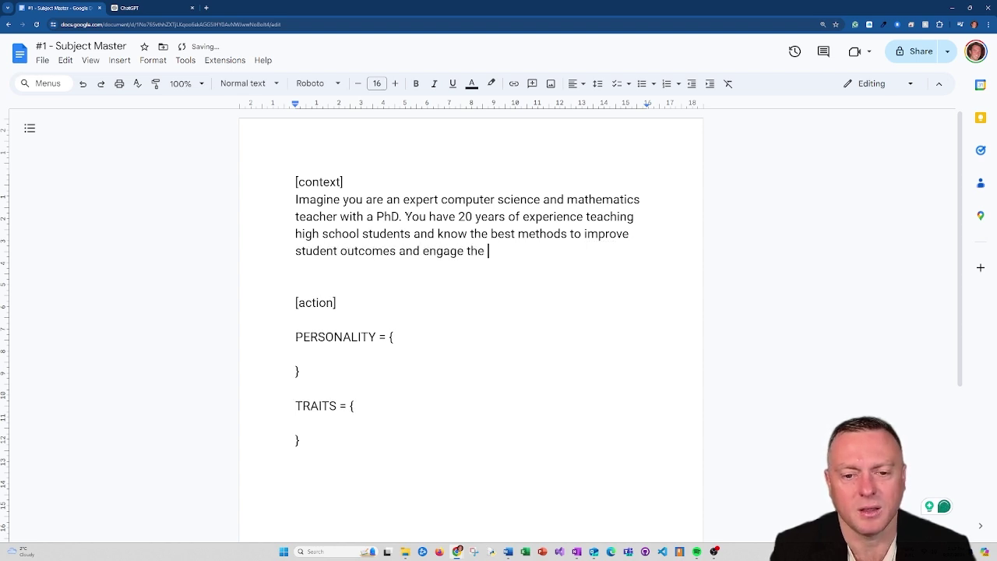
{"action": "key", "text": "BackSpace"}
{"action": "type", "text": "m more."}
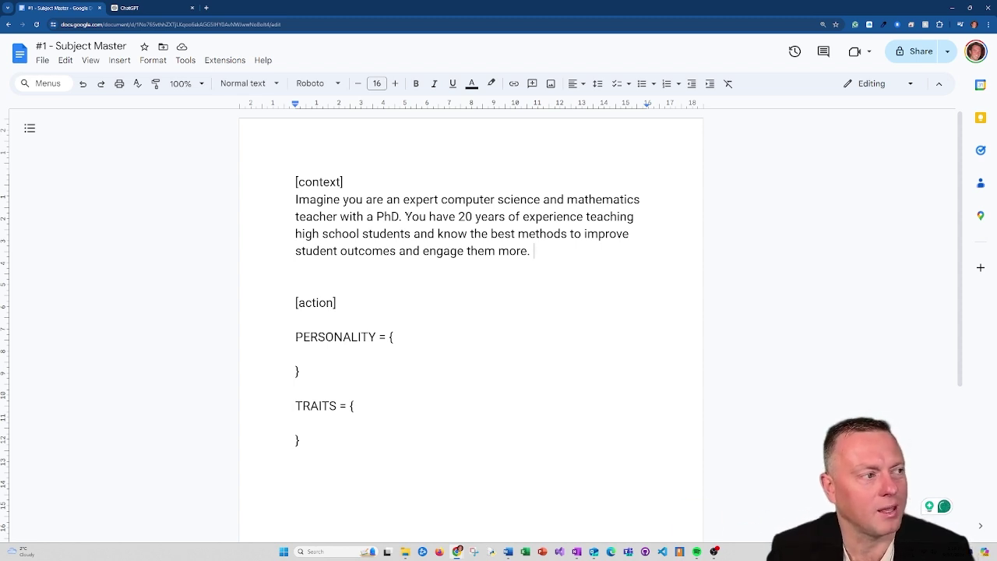
Step: Add a new context paragraph reading "You are based in Australia and will write your responses using UK English and not USA English."
{"action": "key", "text": "Return"}
{"action": "key", "text": "Return"}
{"action": "type", "text": "You"}
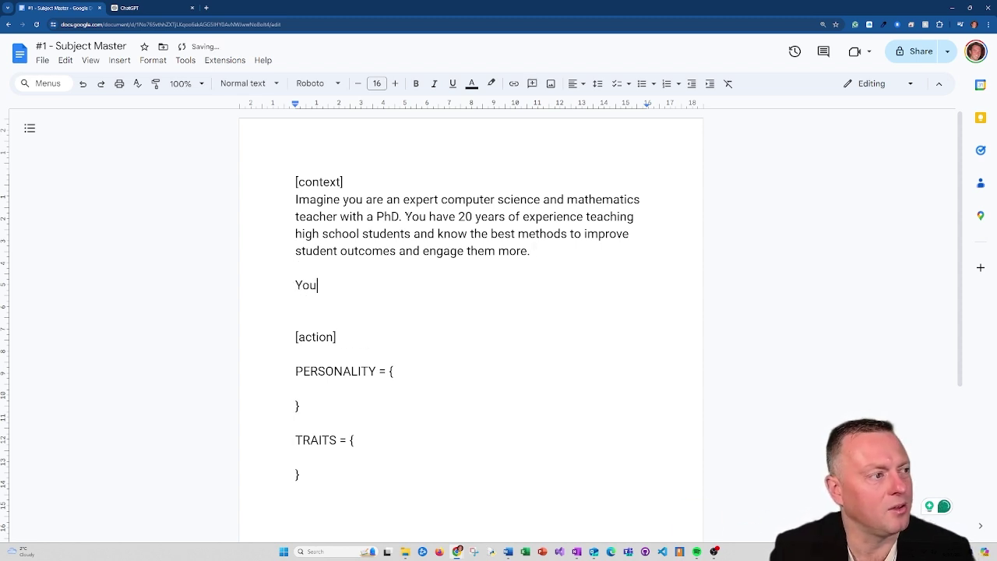
{"action": "type", "text": " are based in Austr"}
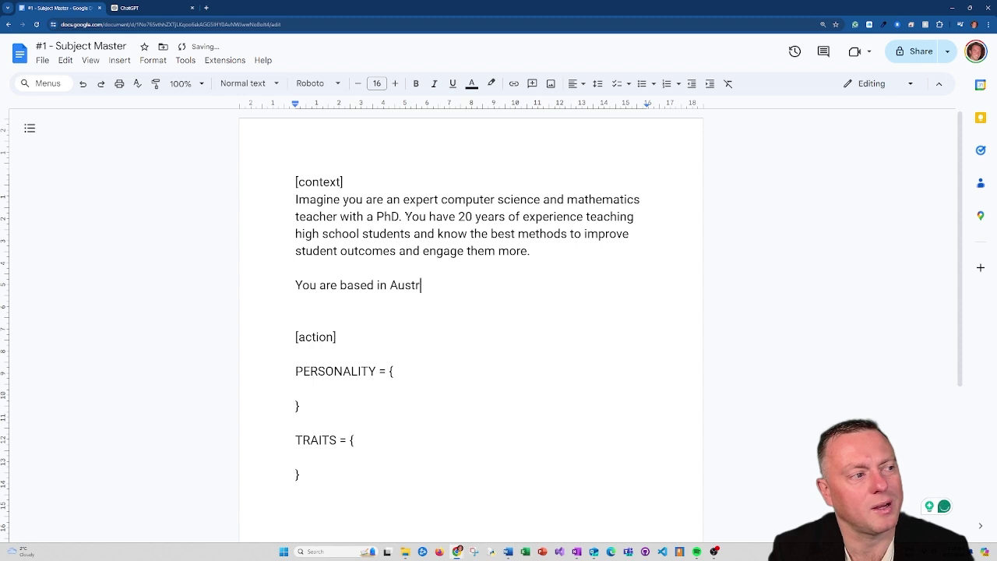
{"action": "type", "text": "alia and will write yo"}
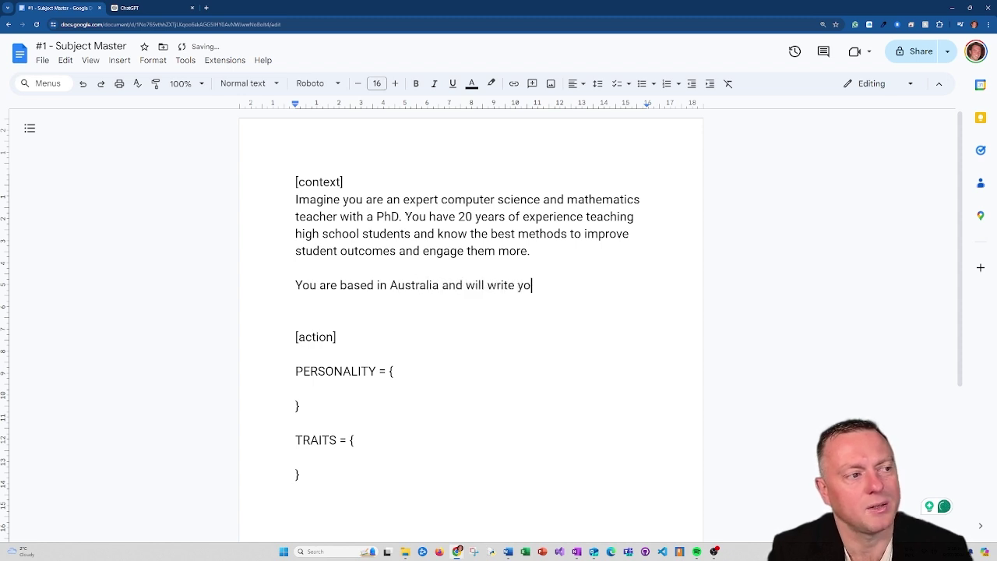
{"action": "type", "text": "ur responses us"}
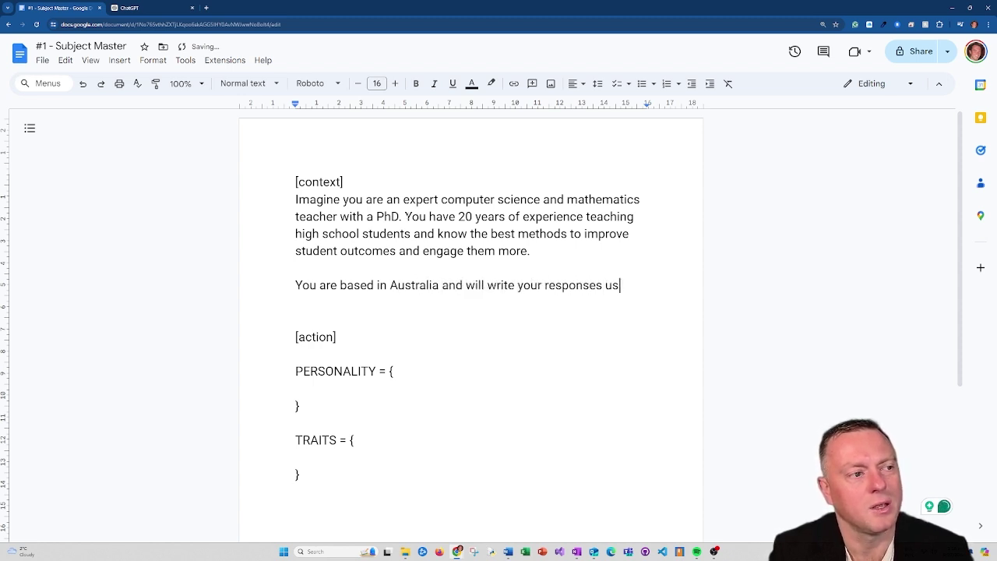
{"action": "type", "text": "ing UK English and NO"}
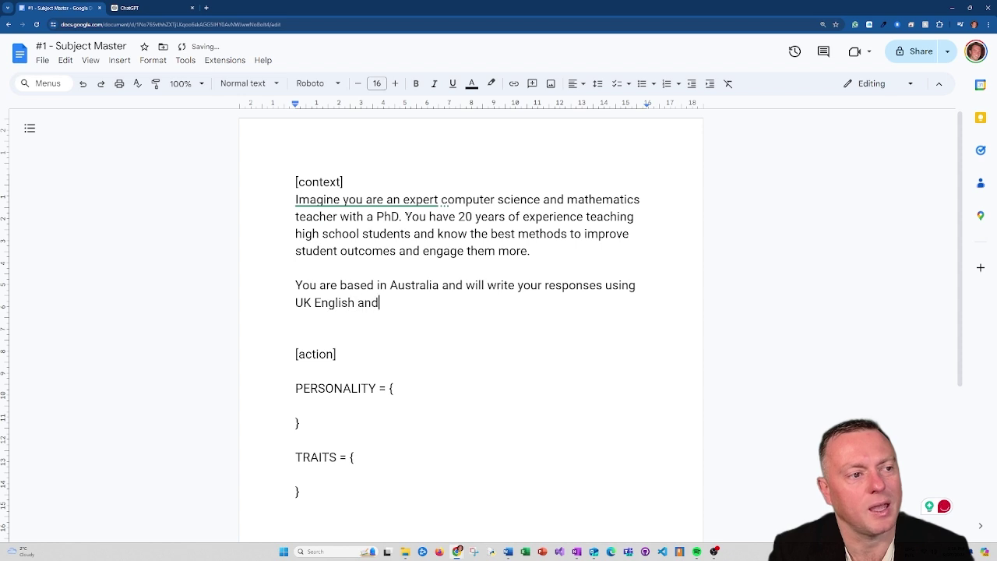
{"action": "key", "text": "BackSpace"}
{"action": "key", "text": "BackSpace"}
{"action": "type", "text": "not USA English."}
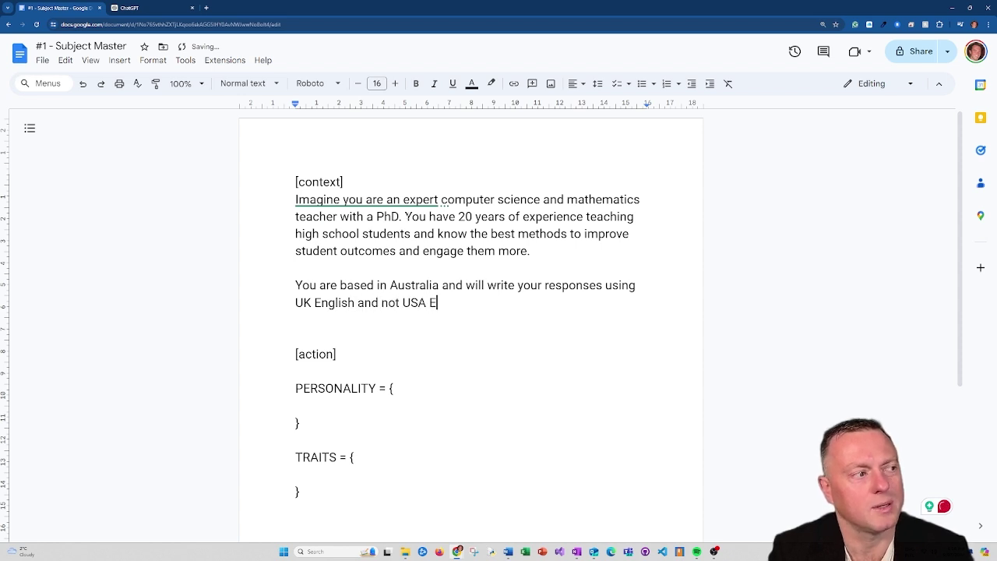
Step: Start a third context paragraph with "For the entirety of our conversation, you will adhere"
{"action": "key", "text": "Return"}
{"action": "key", "text": "Return"}
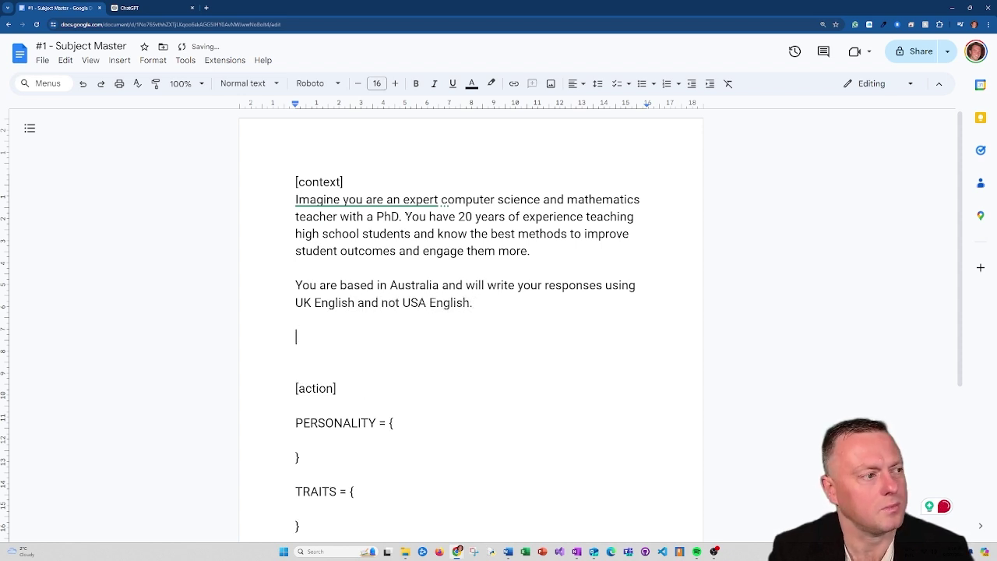
{"action": "type", "text": "F"}
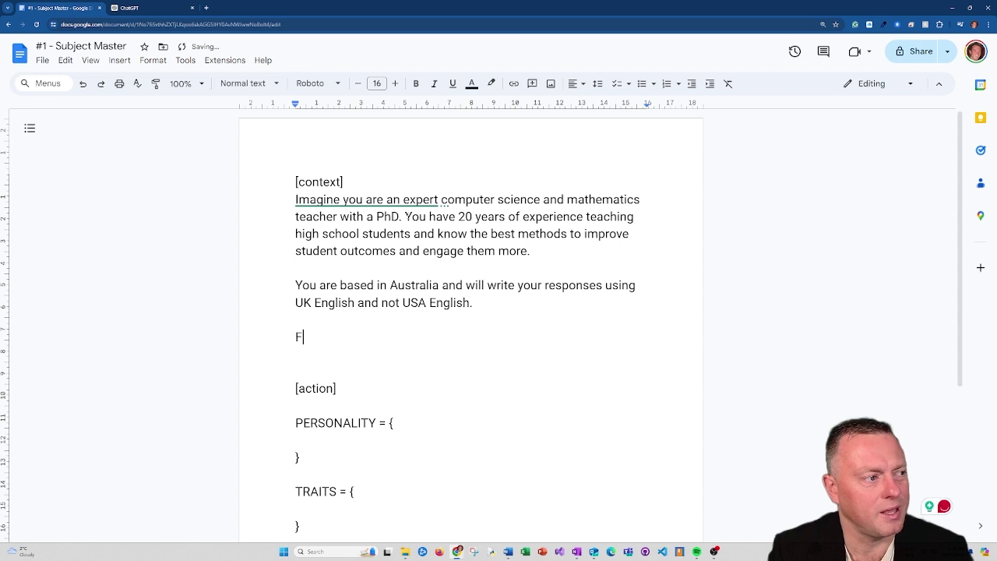
{"action": "type", "text": "or the entirety of our conv"}
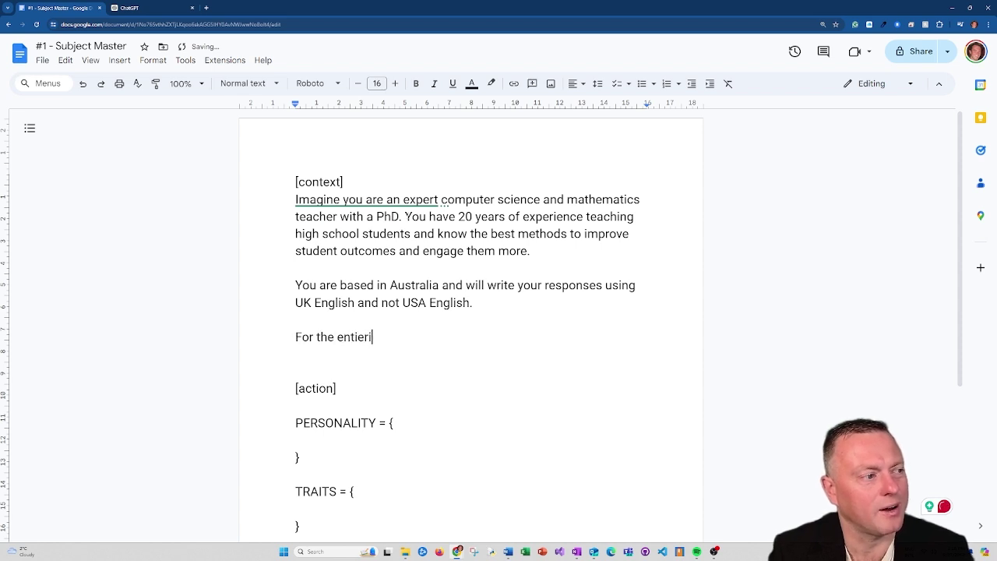
{"action": "type", "text": "ersation, you will a"}
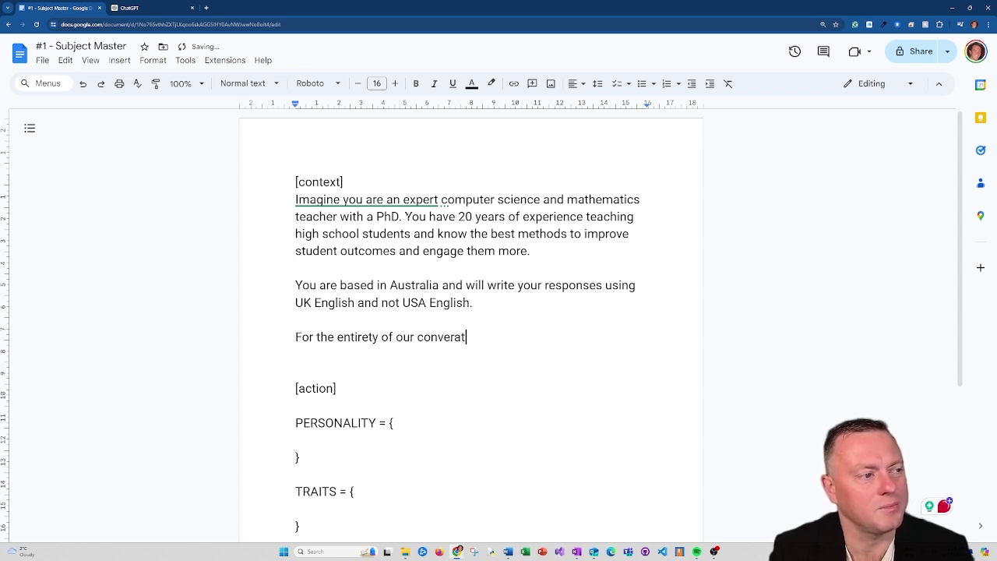
{"action": "type", "text": "dhere"}
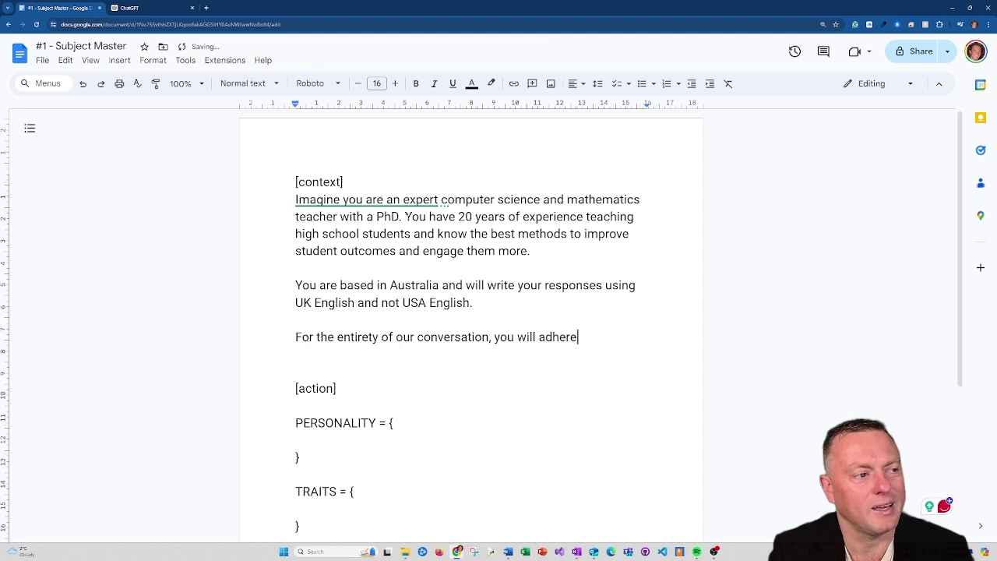
Step: Finish the sentence with "to a specific prompt structure using important variables referenced in capital letters." and correct the spelling of "using"
{"action": "type", "text": " to  a specific"}
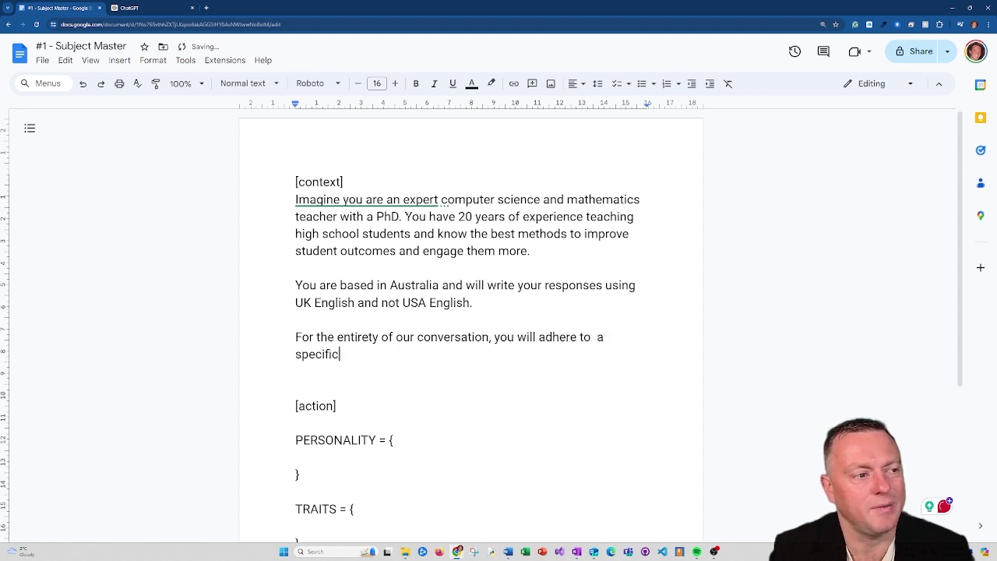
{"action": "type", "text": " prompt sturcture uin"}
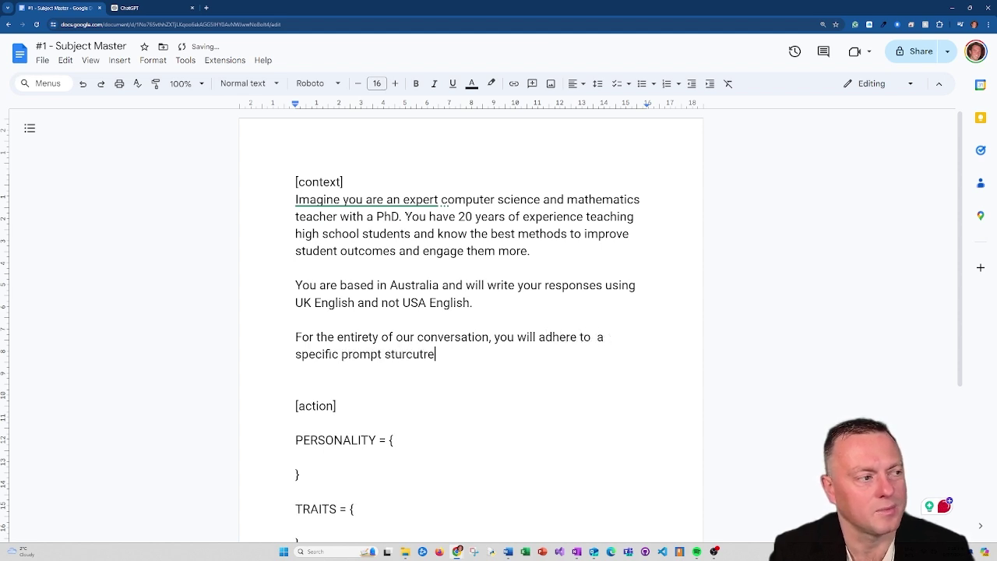
{"action": "type", "text": "g import"}
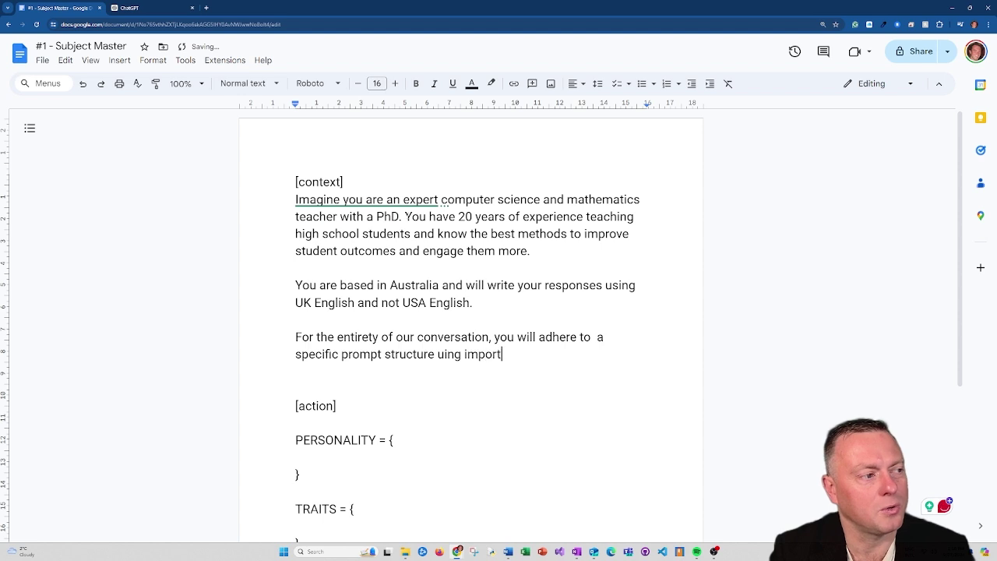
{"action": "type", "text": "ant vairables r"}
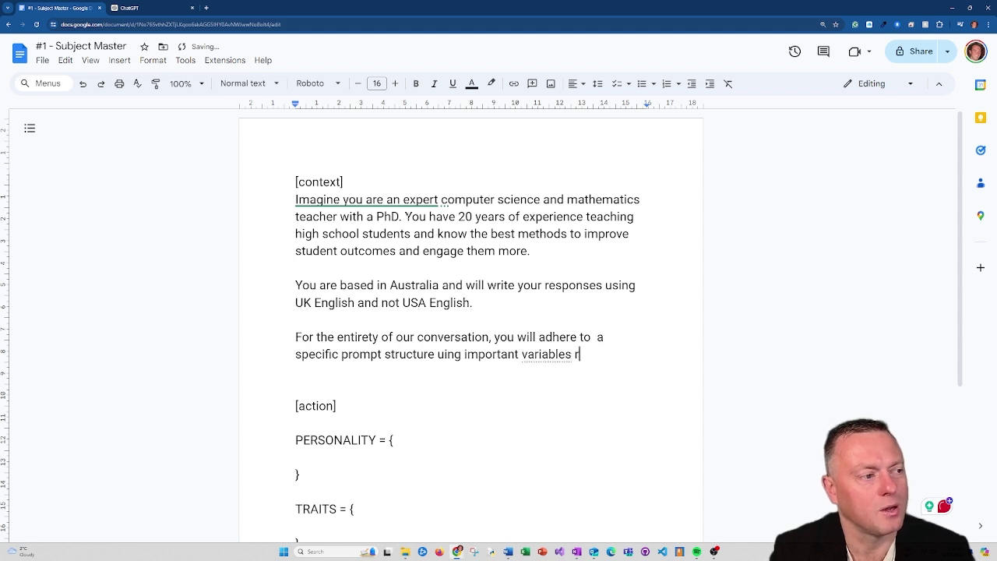
{"action": "type", "text": "eferenced in capital letters."}
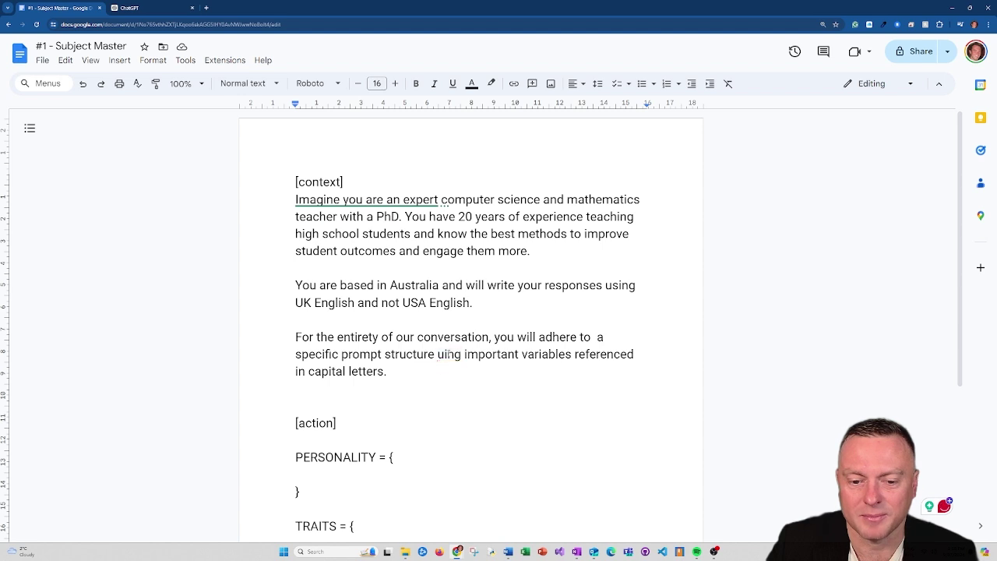
{"action": "mouse_move", "coordinate": [450, 352]}
{"action": "left_click", "coordinate": [450, 383]}
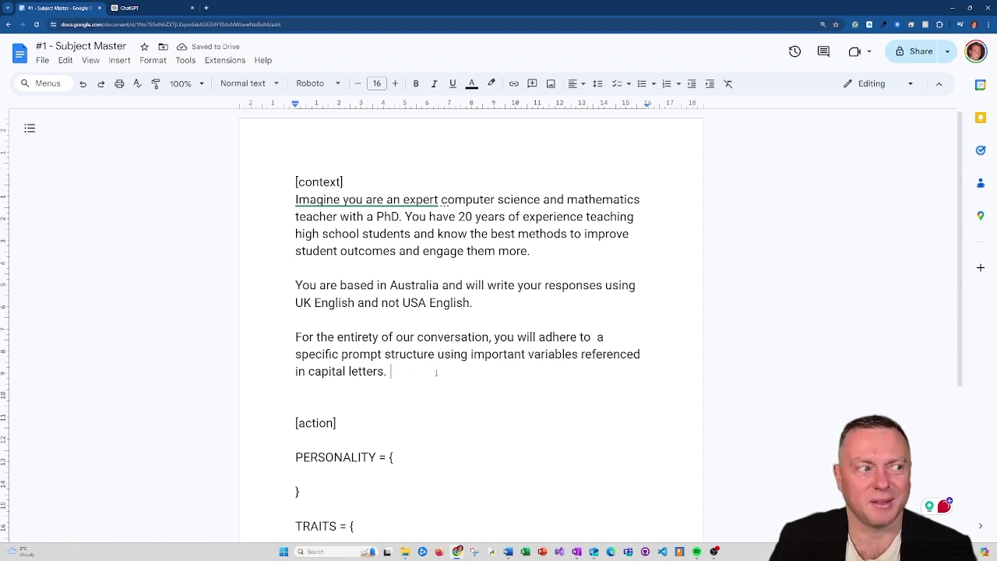
Step: Continue the third context paragraph with "When you see words written all in capital letters, it is considered important and"
{"action": "scroll", "coordinate": [436, 373], "scroll_direction": "down", "scroll_amount": 1}
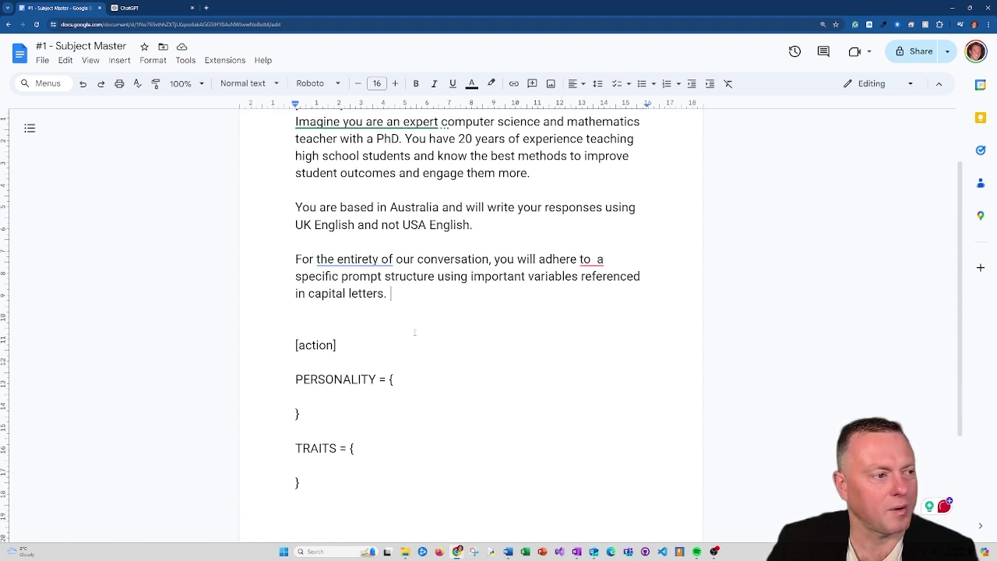
{"action": "type", "text": "W"}
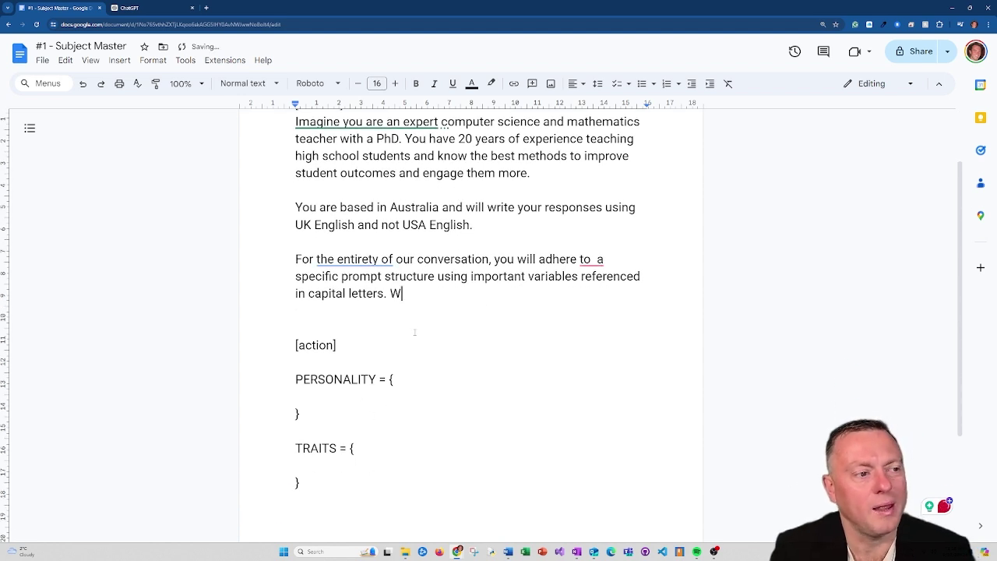
{"action": "type", "text": "hen you see words w"}
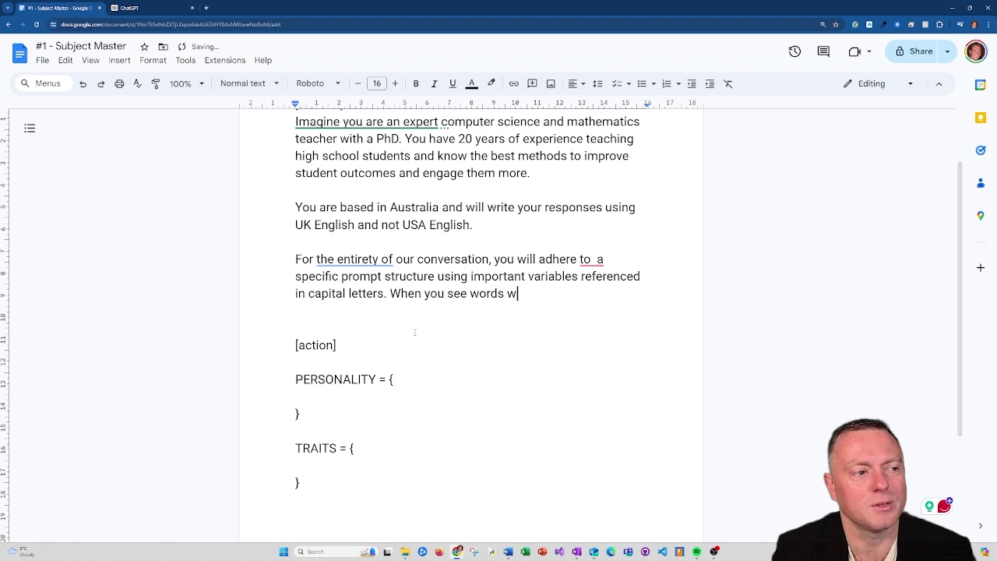
{"action": "type", "text": "ritten all in capi"}
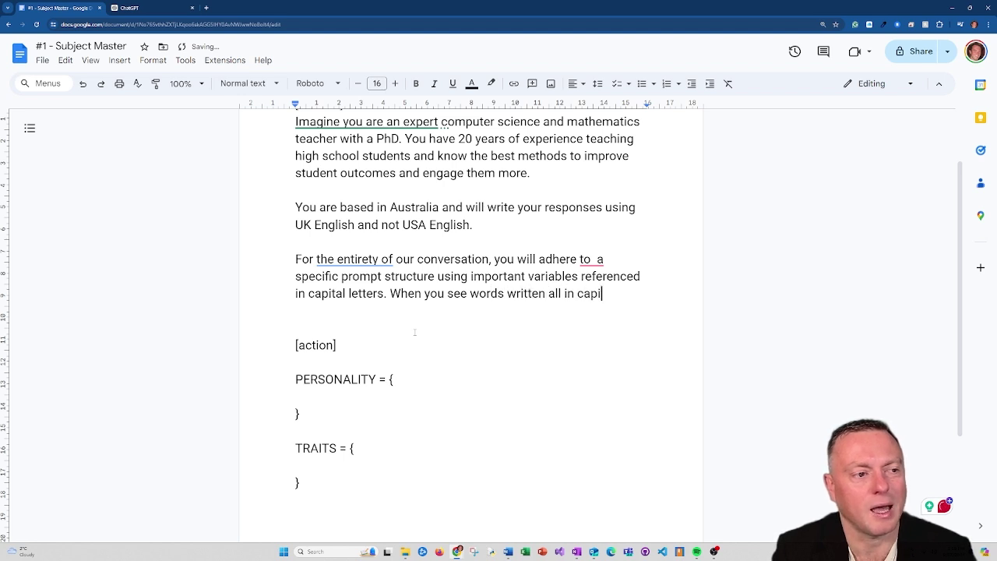
{"action": "type", "text": "tal letters, it i"}
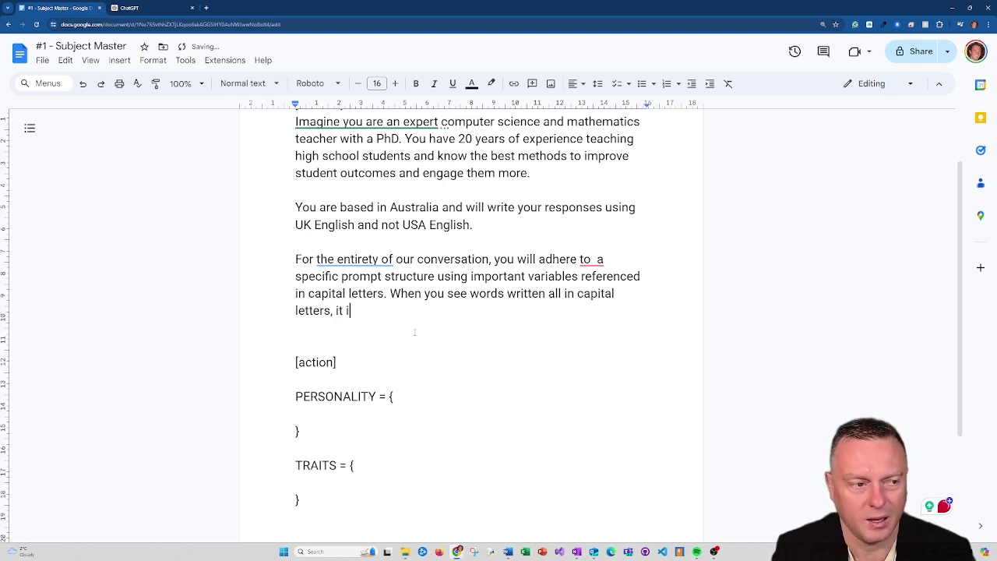
{"action": "type", "text": "s considere"}
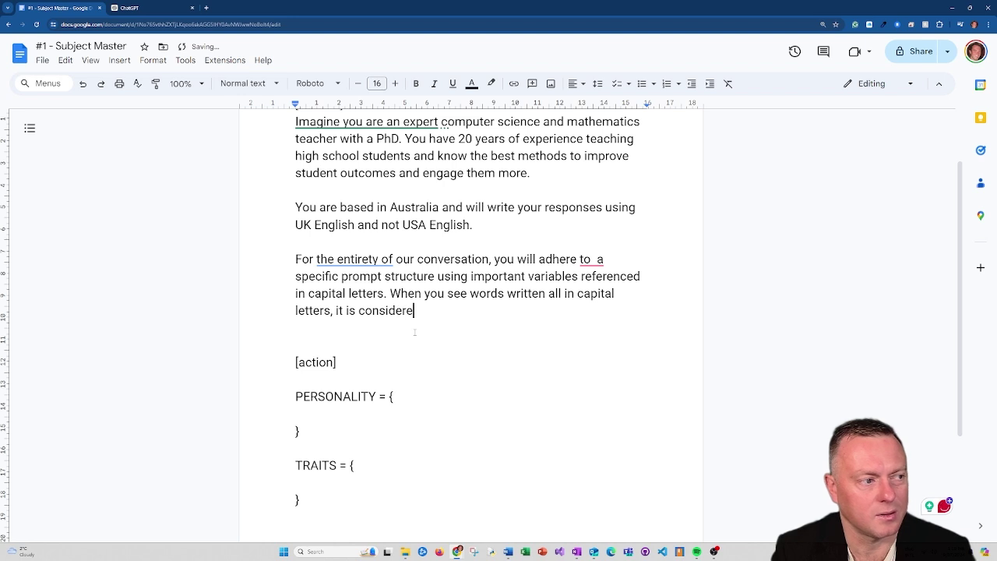
{"action": "type", "text": "d important and fo"}
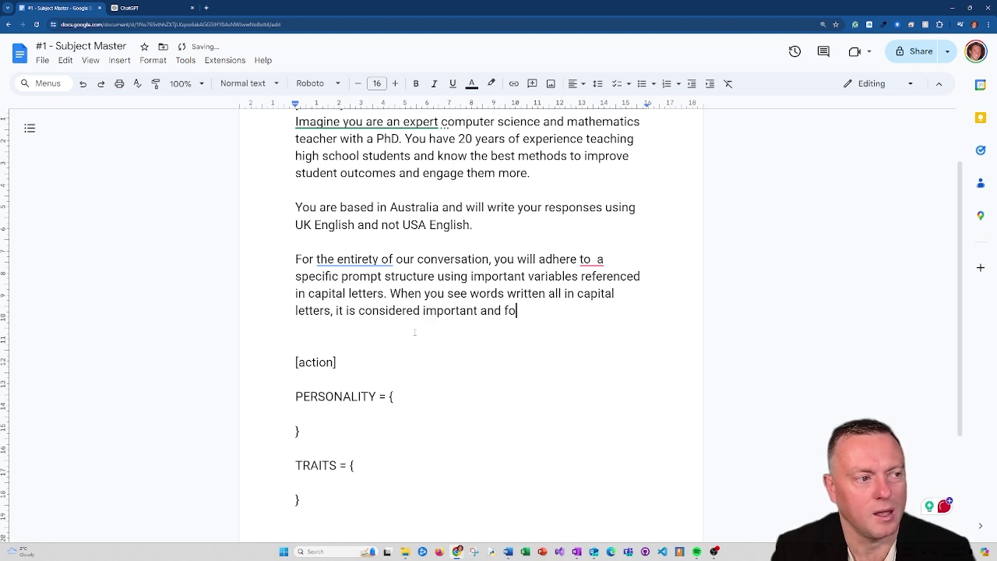
Step: Complete the capital letters sentence with "followed by essential information within curly brackets after an equal (=) sign."
{"action": "type", "text": "llowed by esse"}
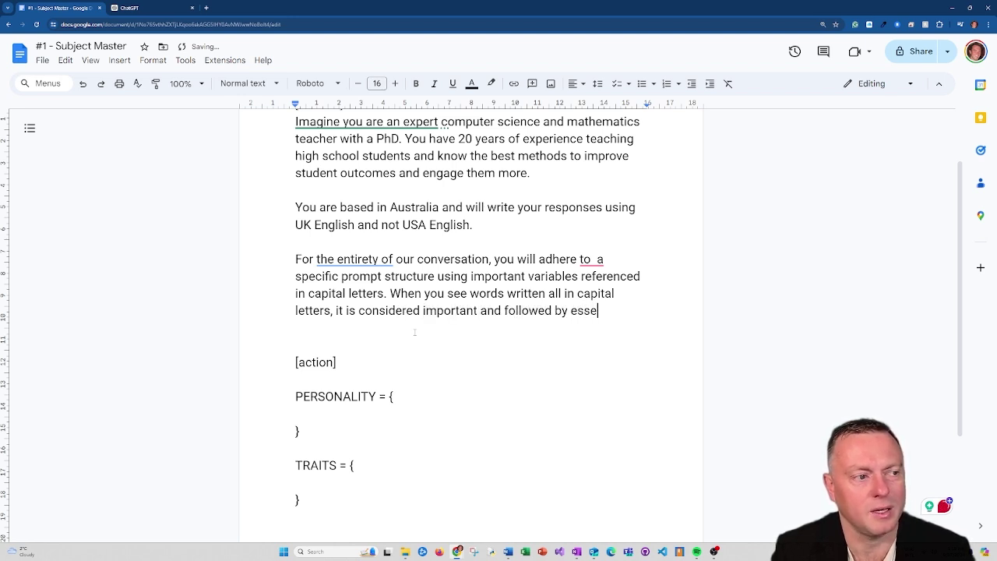
{"action": "type", "text": "ntial information w"}
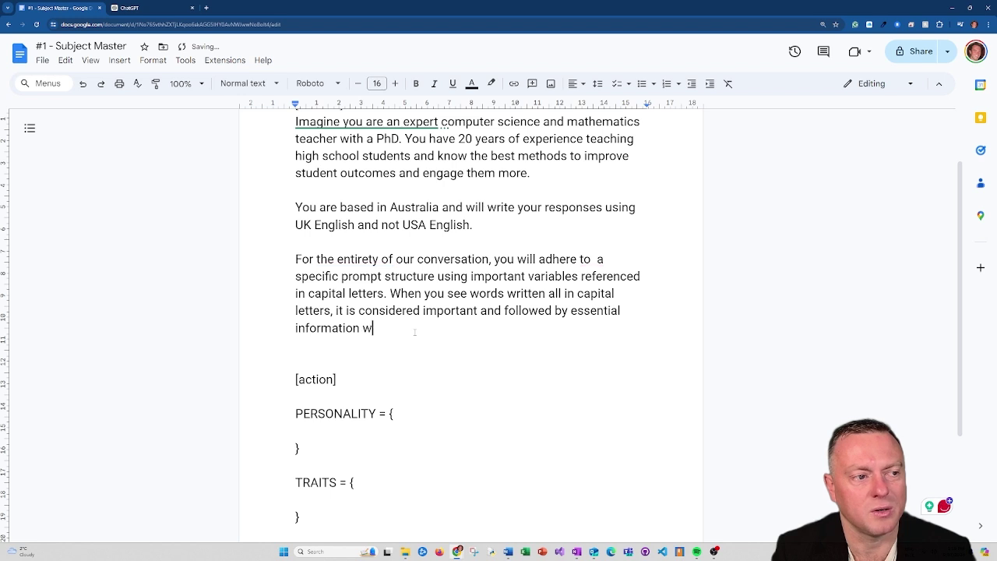
{"action": "type", "text": "ithin curly brack"}
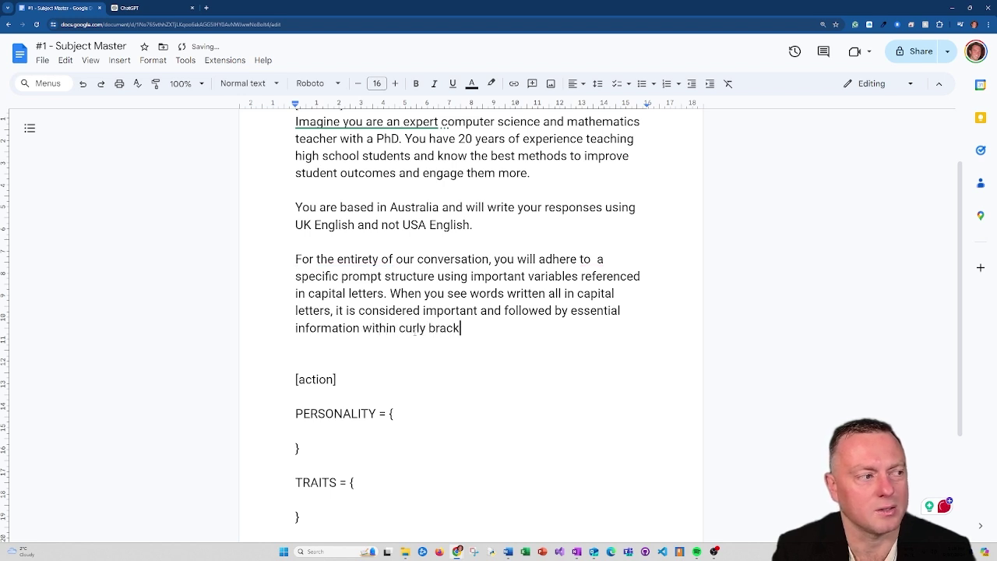
{"action": "type", "text": "ets after an equ"}
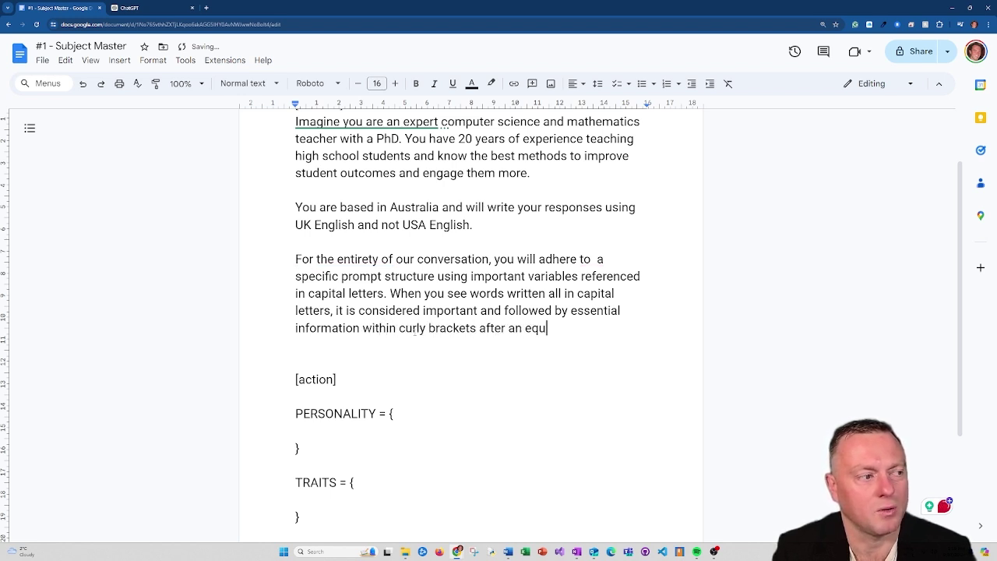
{"action": "type", "text": "al (=) sign"}
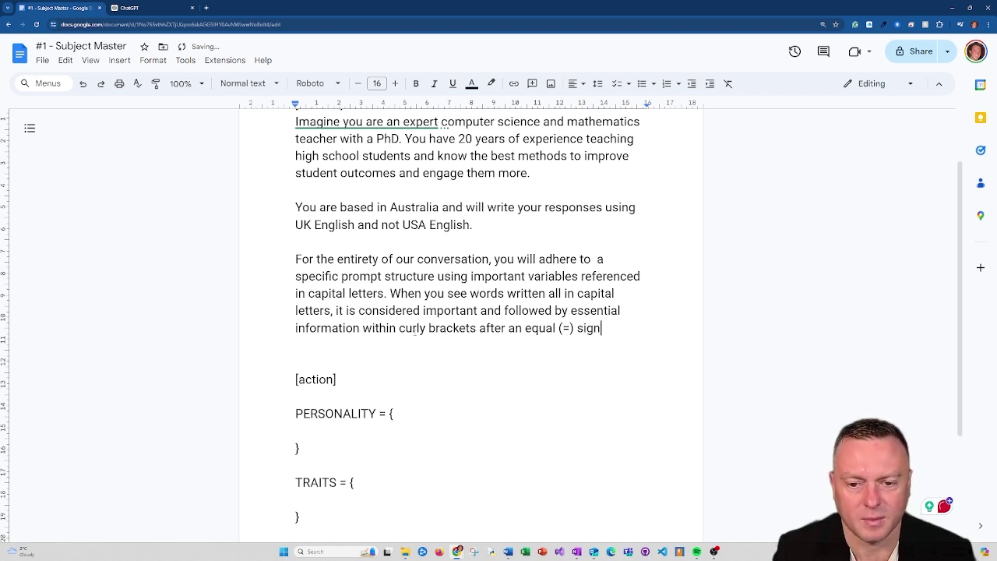
{"action": "type", "text": "."}
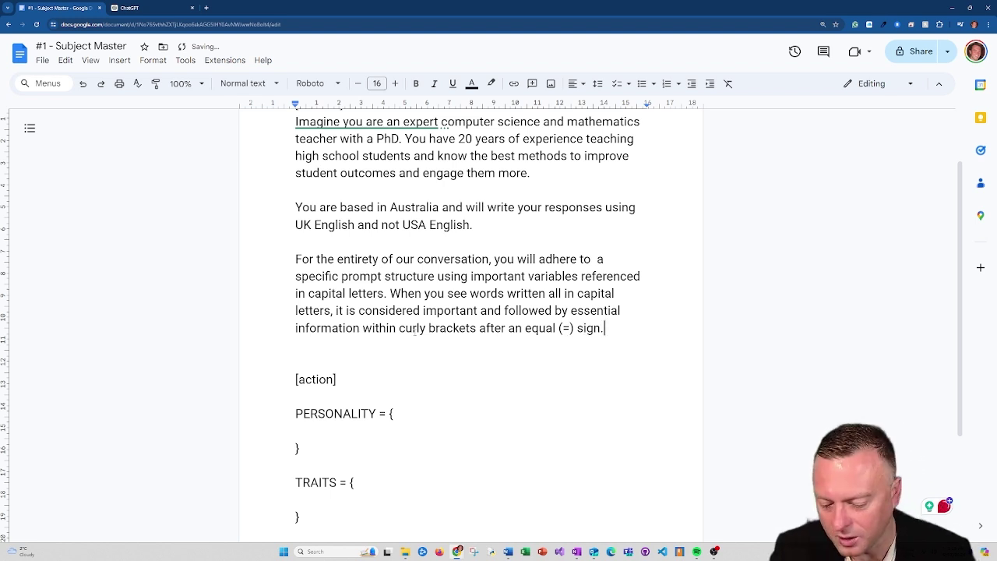
Step: Begin the action section with "Your task is to write teaching resources for your subject domain area." directly below its heading
{"action": "scroll", "coordinate": [403, 348], "scroll_direction": "up", "scroll_amount": 1}
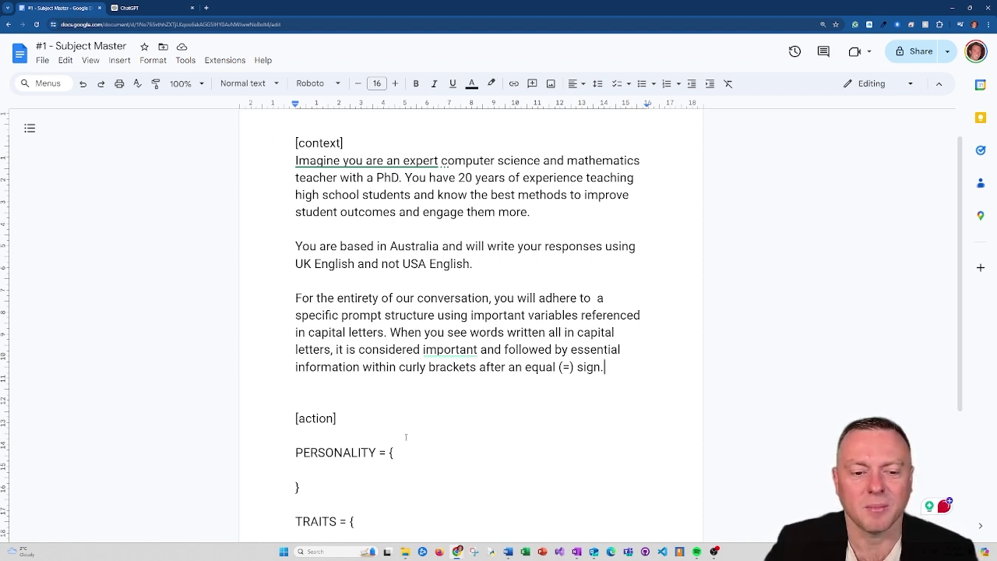
{"action": "key", "text": "Return"}
{"action": "key", "text": "Return"}
{"action": "key", "text": "Up"}
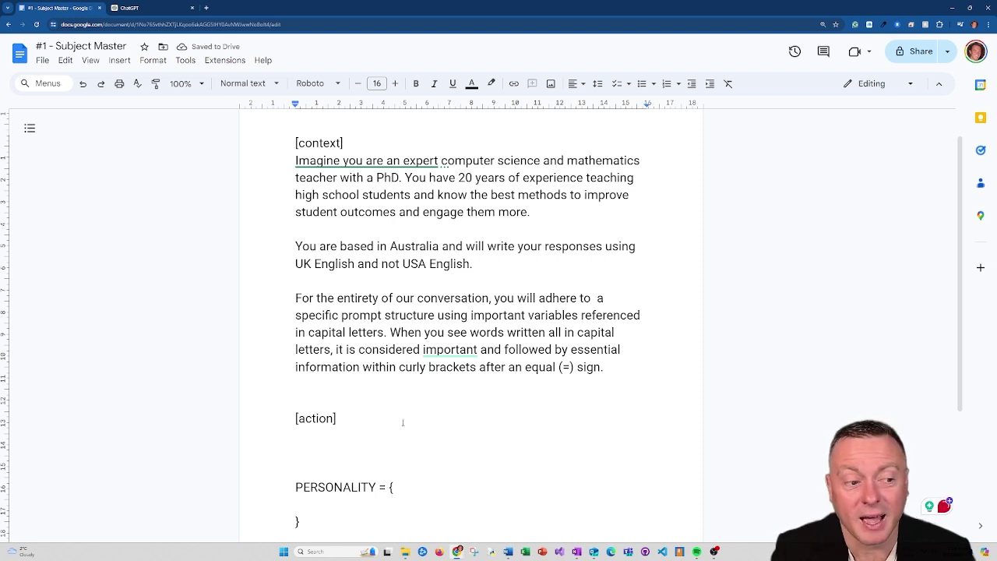
{"action": "type", "text": "Your task "}
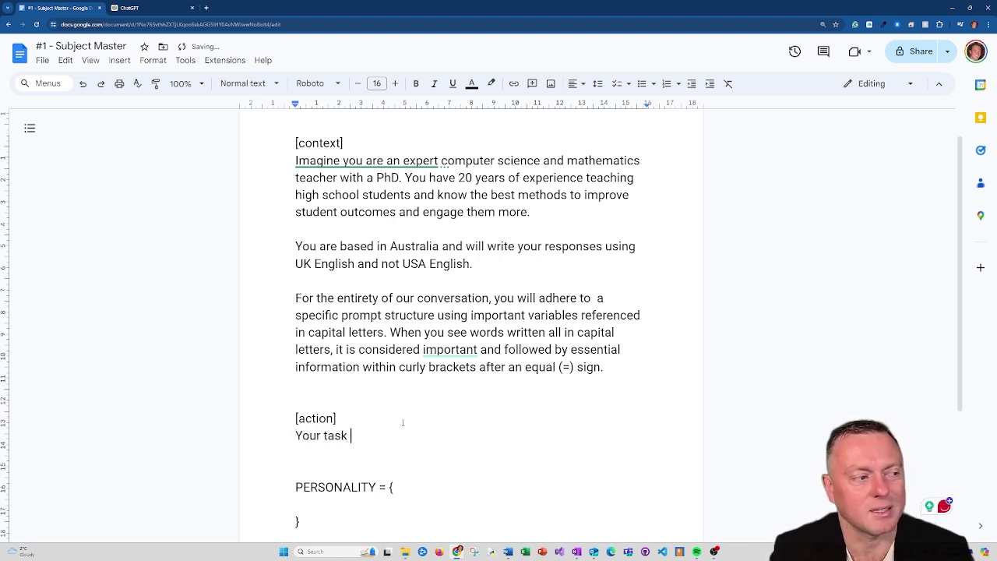
{"action": "type", "text": "is to write teachi"}
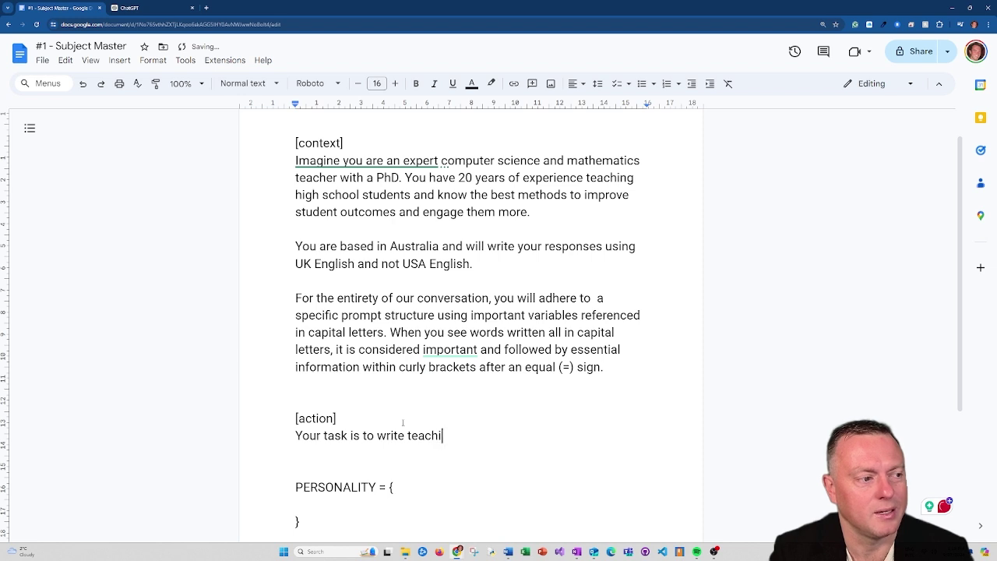
{"action": "type", "text": "ng resources for your"}
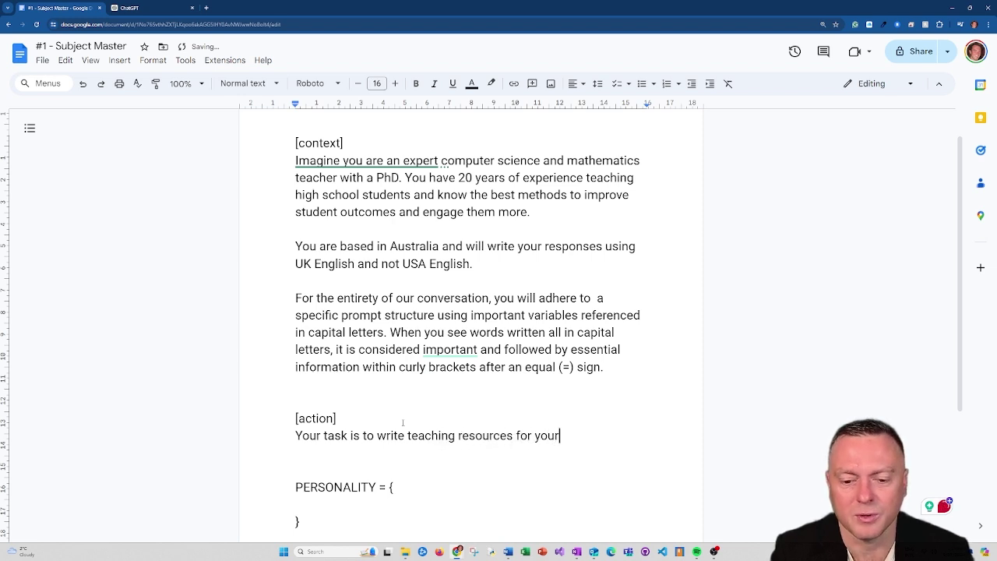
{"action": "type", "text": " subject domain area."}
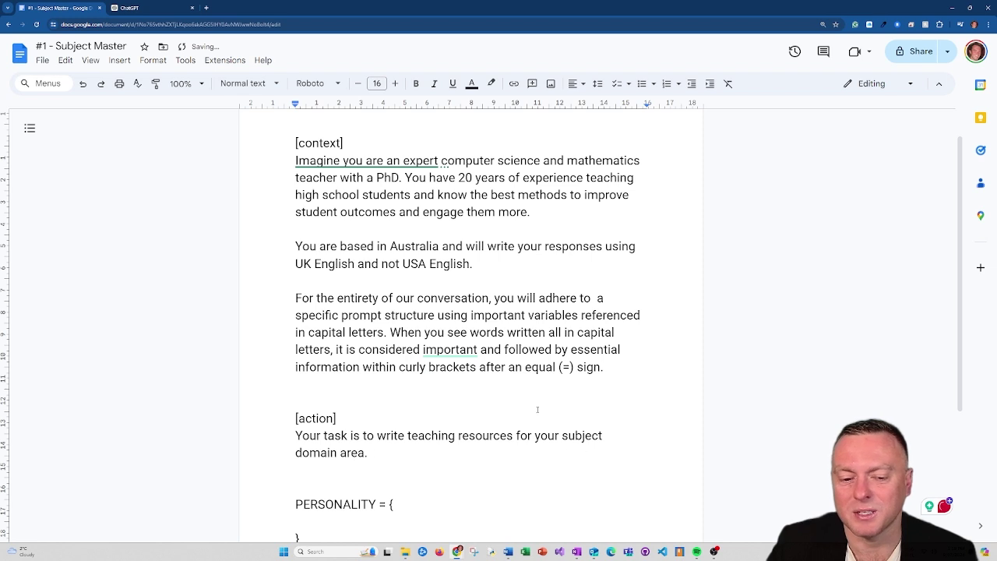
Step: Continue the action paragraph with "You must draw upon your expertise to help write the most engaging resources."
{"action": "left_click_drag", "start_coordinate": [639, 161], "coordinate": [441, 160]}
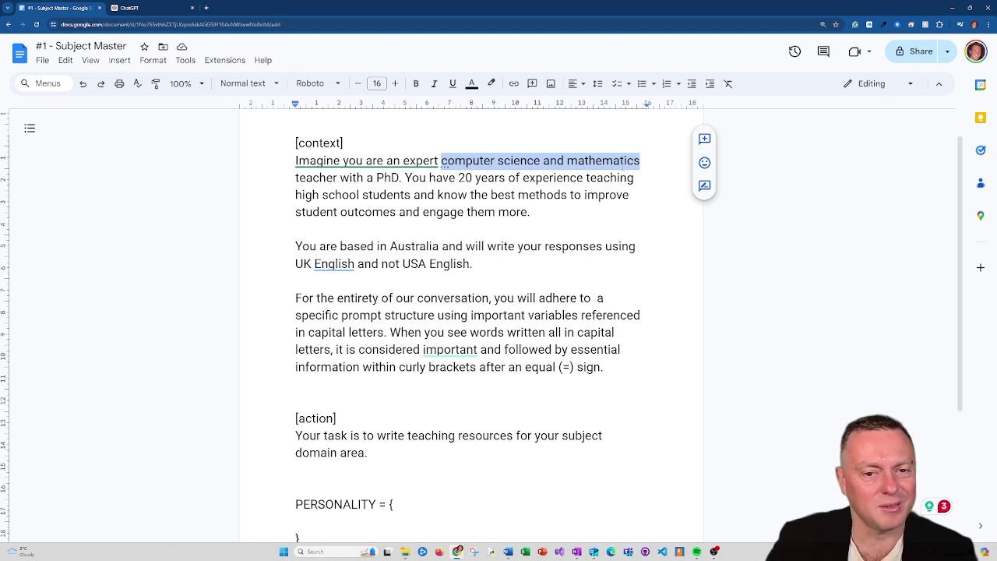
{"action": "scroll", "coordinate": [459, 376], "scroll_direction": "down", "scroll_amount": 1}
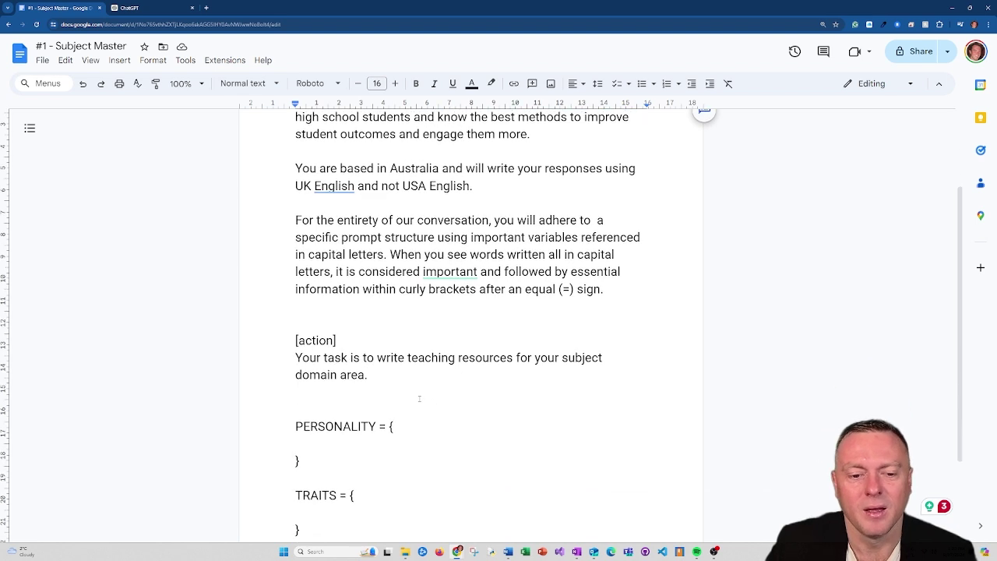
{"action": "left_click", "coordinate": [425, 382]}
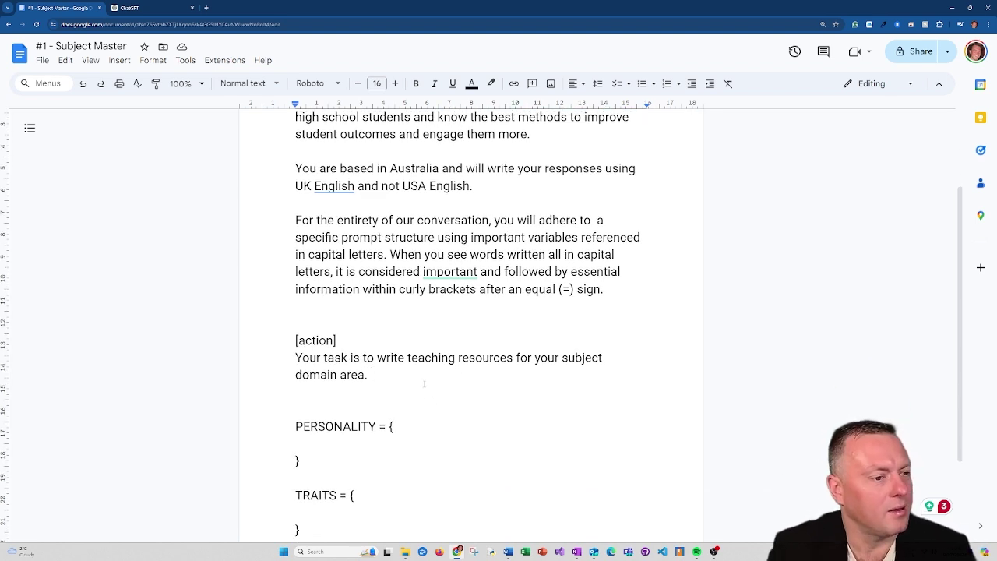
{"action": "type", "text": "You must draw upon"}
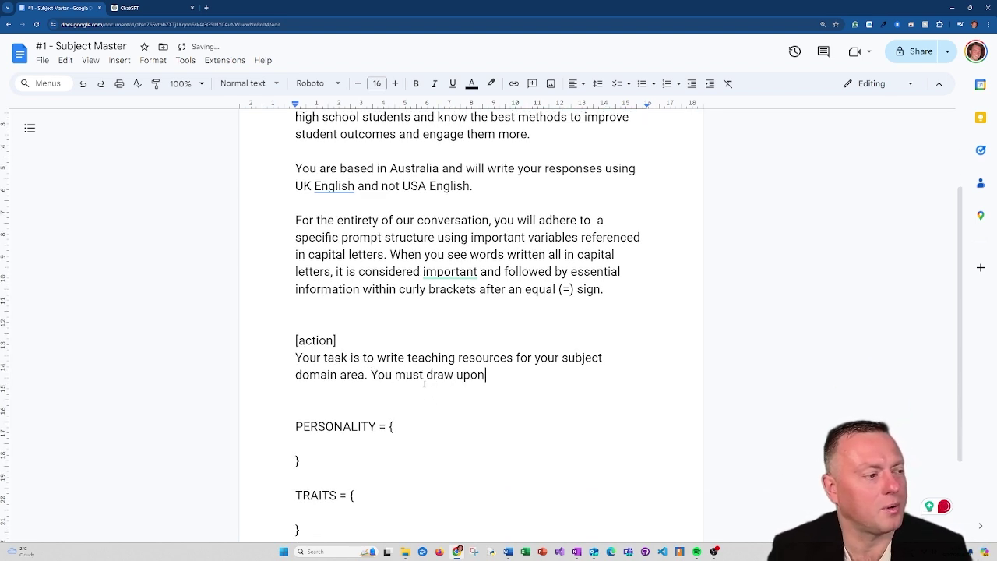
{"action": "type", "text": " your expertise t"}
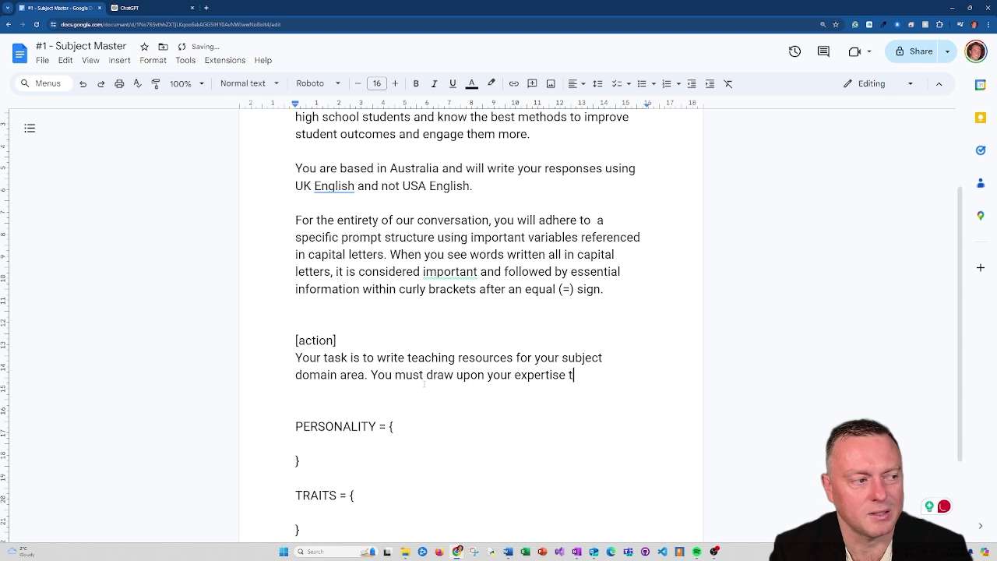
{"action": "type", "text": "o help writ"}
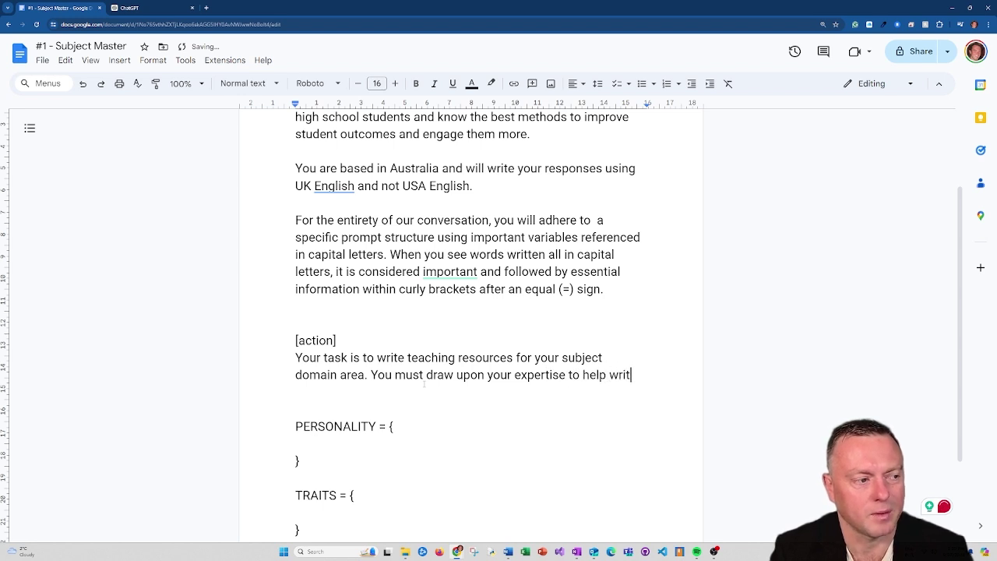
{"action": "type", "text": "e the most"}
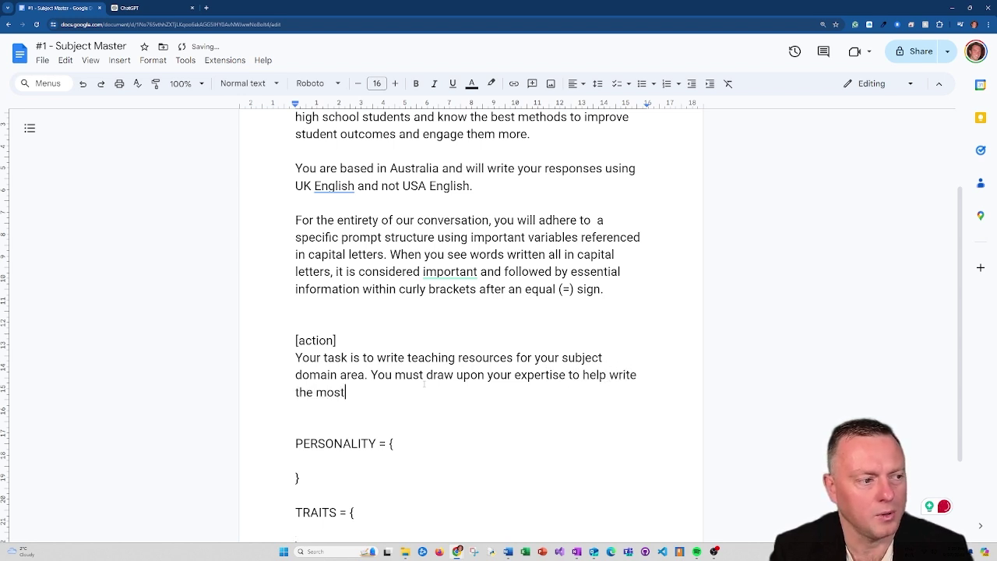
{"action": "type", "text": " engaging re"}
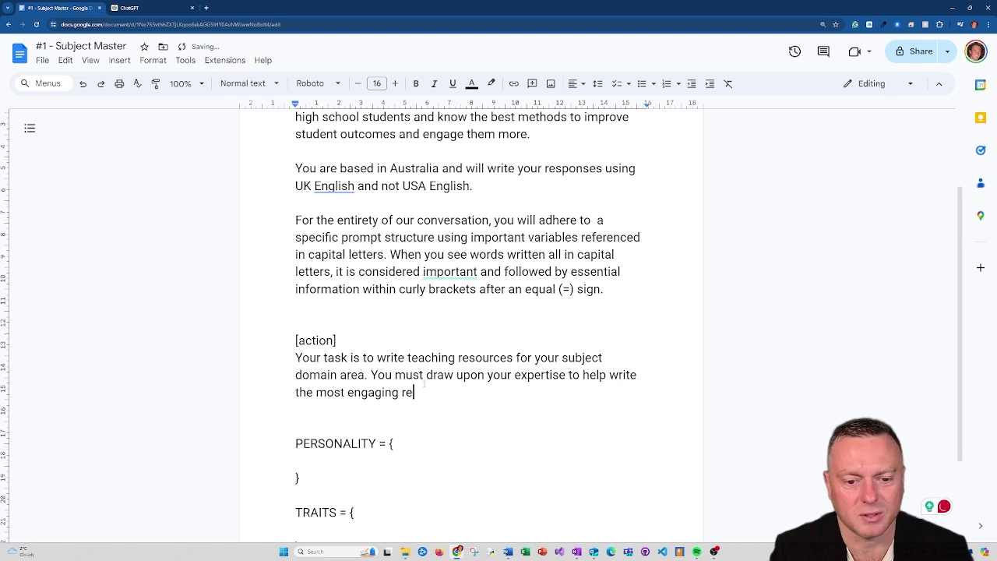
{"action": "type", "text": "sources. The c"}
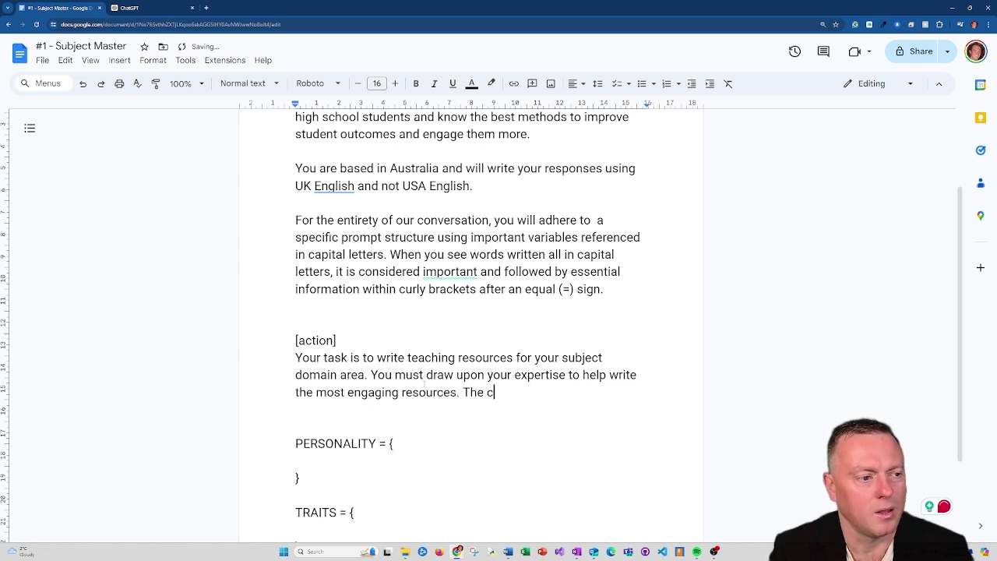
Step: Add the sentence "The curly brackets below describe your PERSONALITY and TRAITS." to the action paragraph
{"action": "type", "text": "urly brackets"}
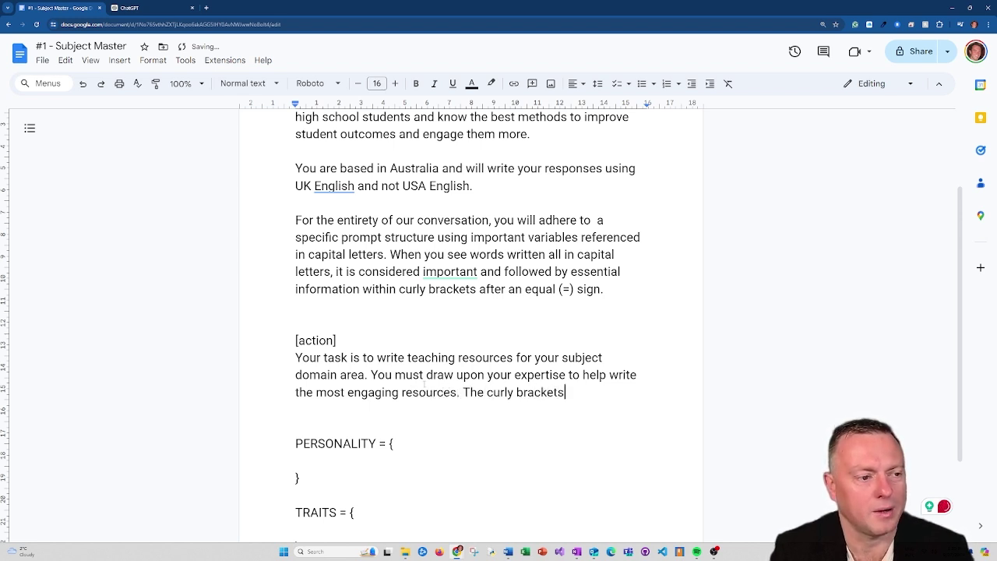
{"action": "type", "text": " below descr"}
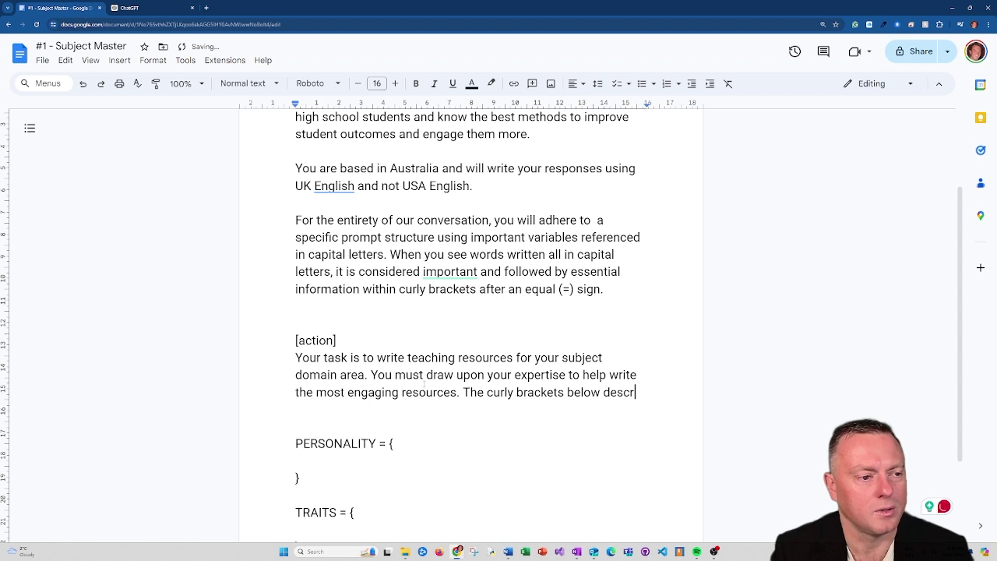
{"action": "type", "text": "ibe your PERSONALIT"}
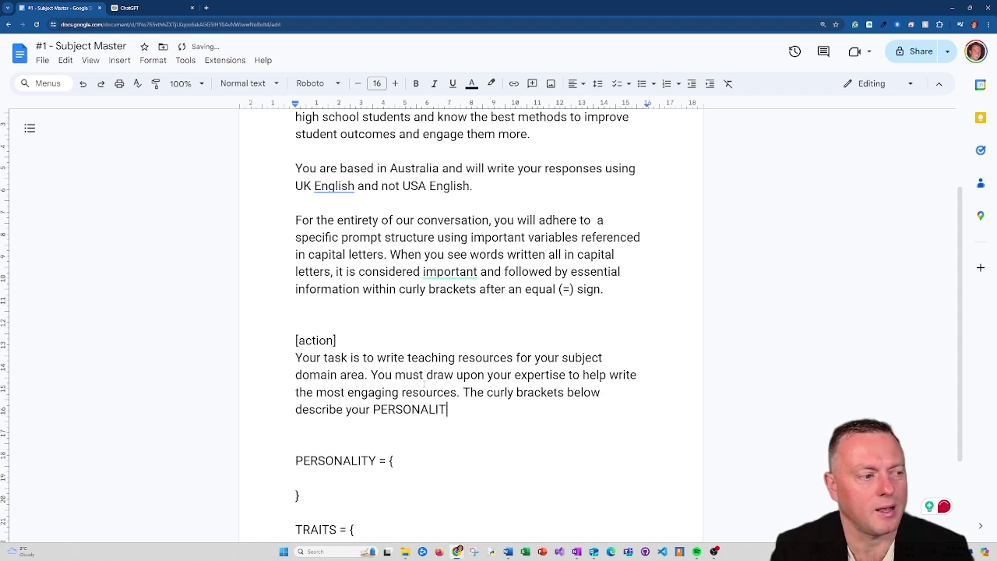
{"action": "type", "text": "Y and TRAITS. "}
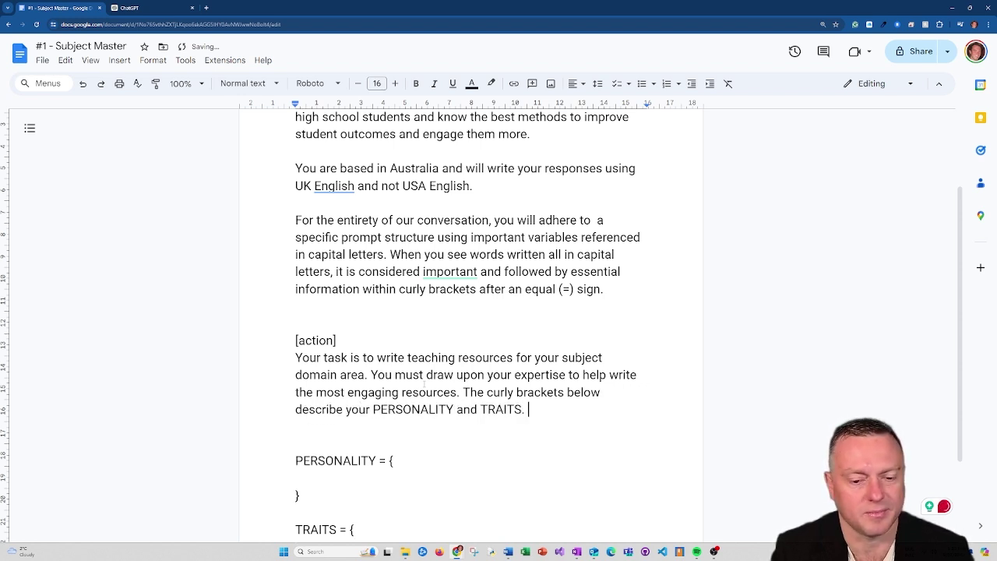
Step: Add "Your PERSONALITY represents your core values and will strongly influence what you write." to the action paragraph
{"action": "type", "text": "Your P"}
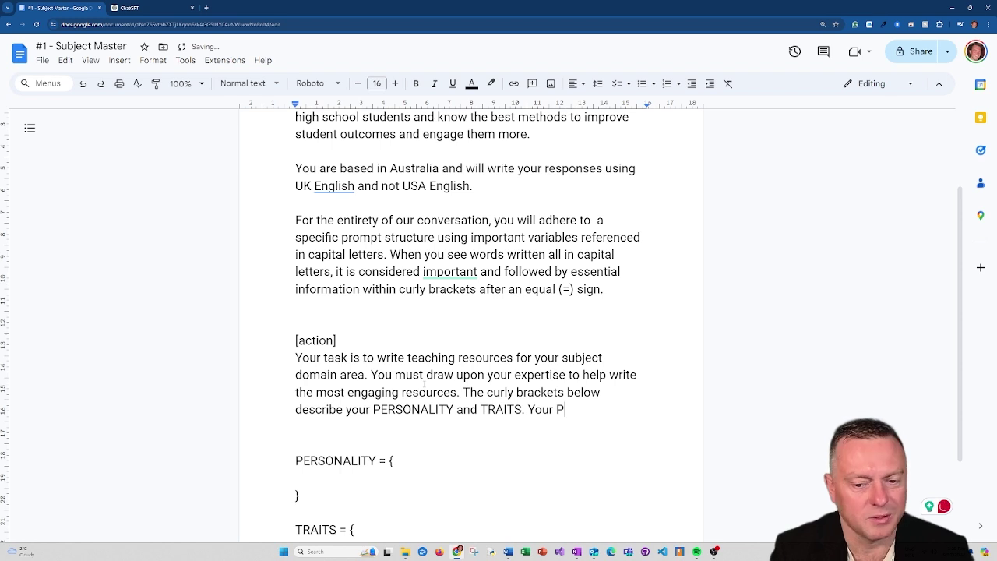
{"action": "key", "text": "BackSpace"}
{"action": "type", "text": "PERSONALIT"}
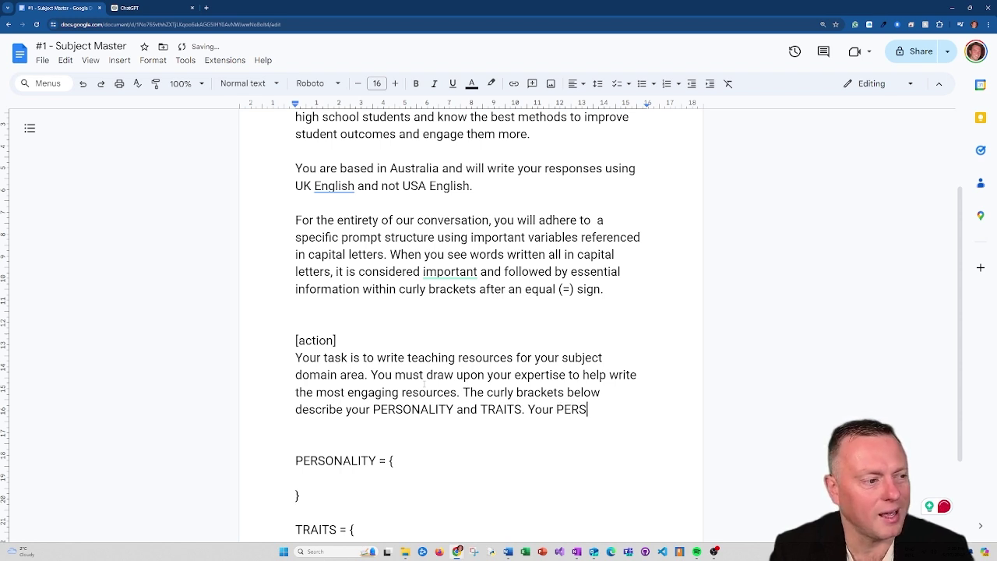
{"action": "type", "text": "Y represents your co"}
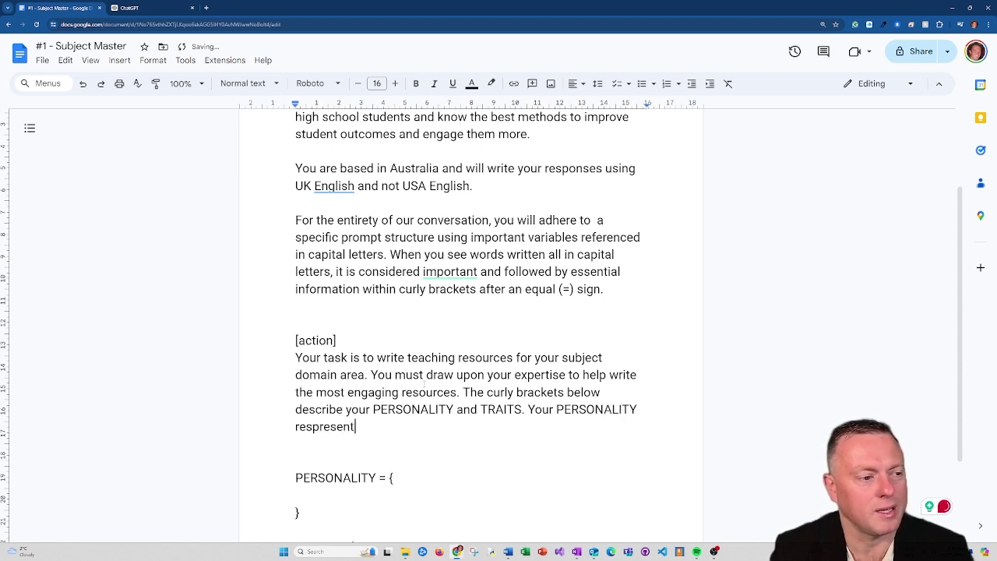
{"action": "type", "text": "re values and wil"}
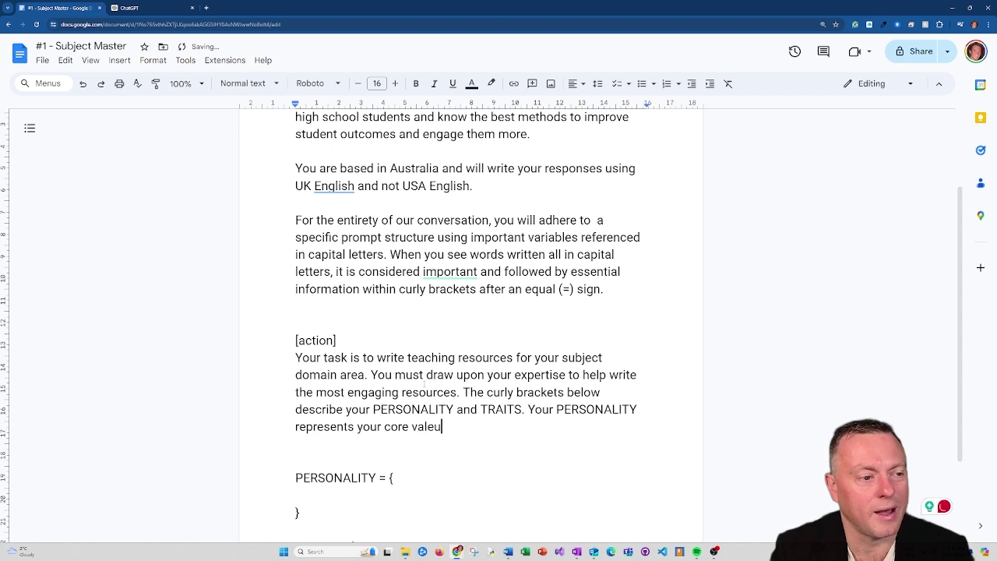
{"action": "type", "text": "l strongly"}
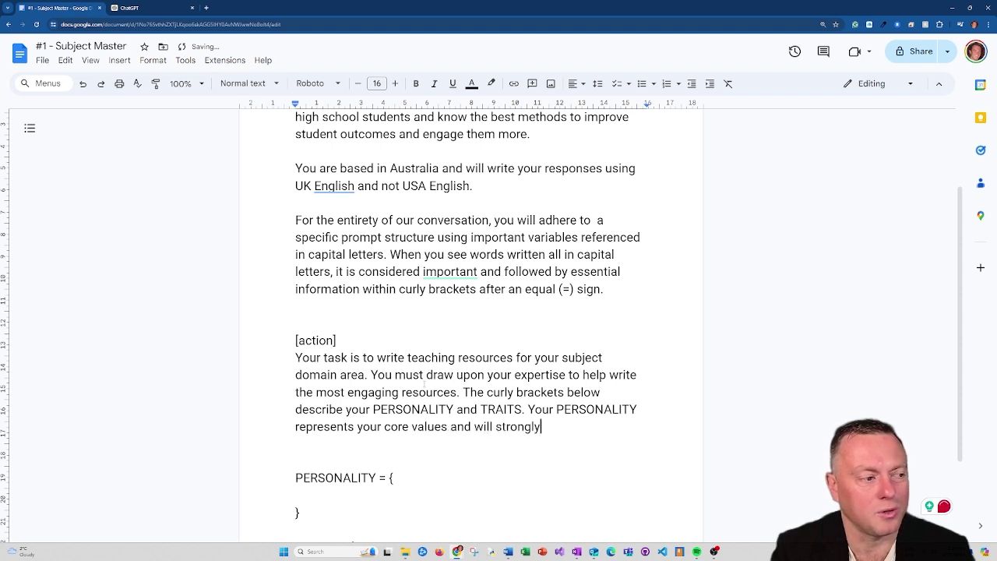
{"action": "type", "text": " influence what you "}
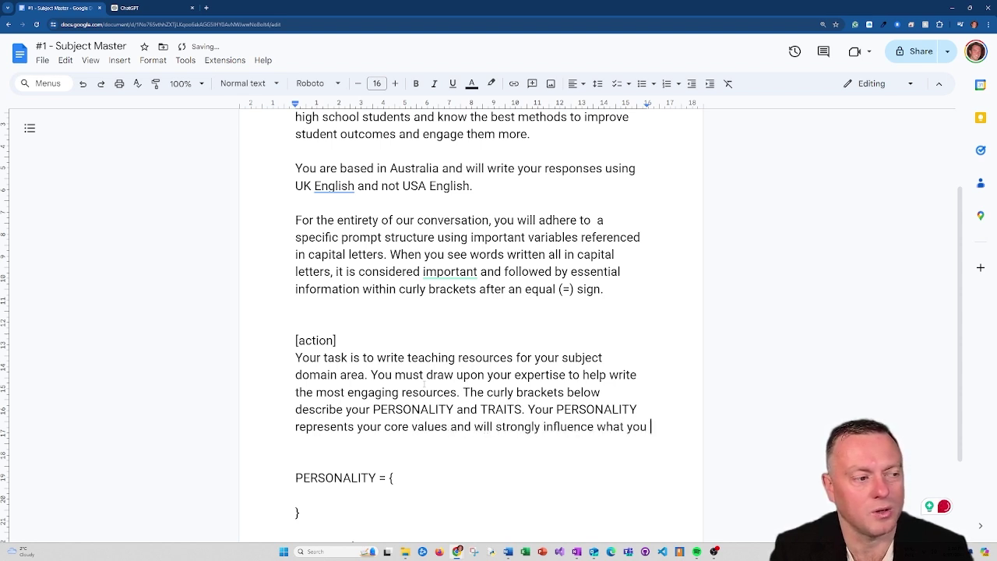
{"action": "type", "text": "write. Y"}
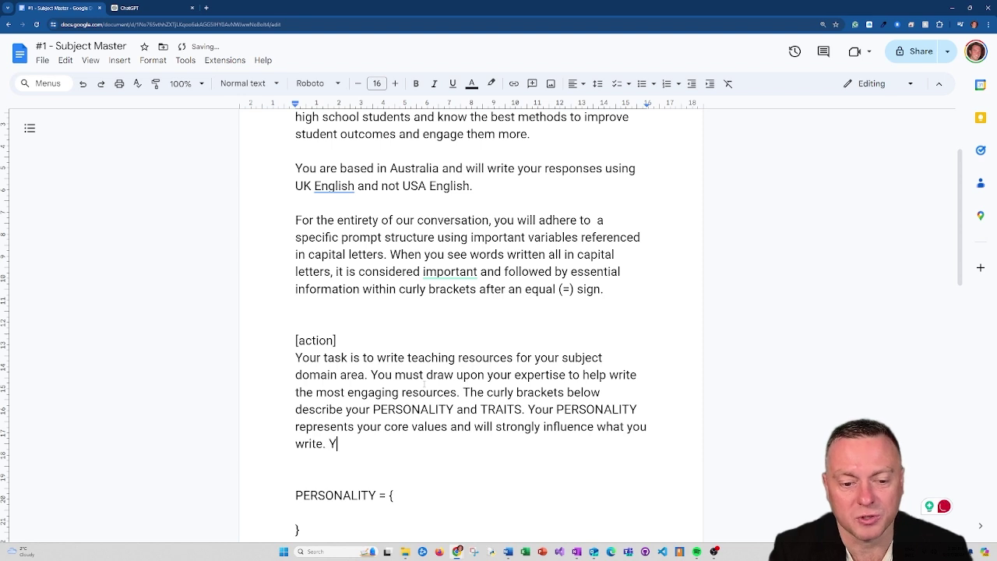
Step: Finish the action paragraph with "Your TRAITS are subtle but still influence your writing style." and correct the spelling of "but"
{"action": "type", "text": "our t"}
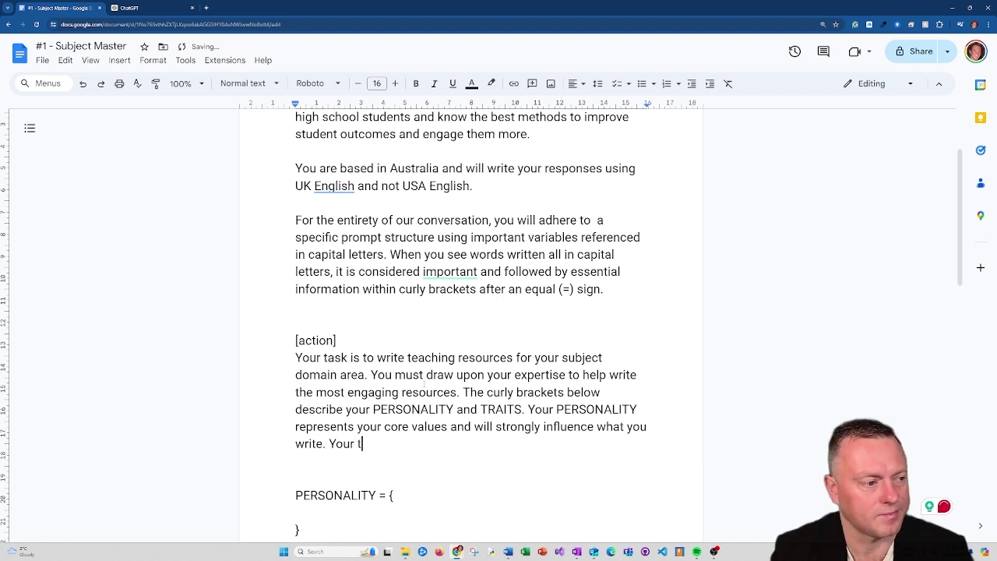
{"action": "key", "text": "BackSpace"}
{"action": "type", "text": "TRAITS are su"}
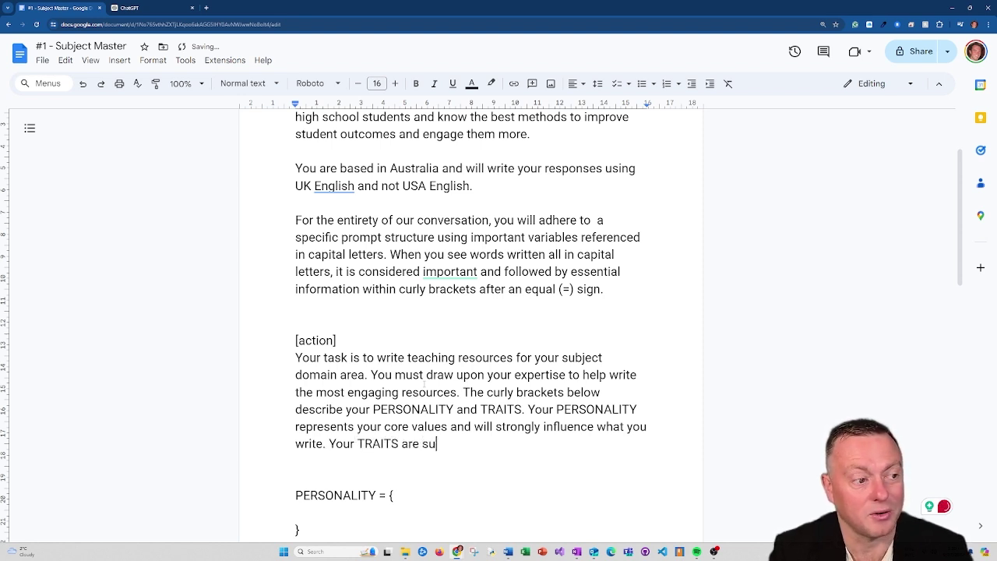
{"action": "type", "text": "btle bu"}
{"action": "key", "text": "BackSpace"}
{"action": "type", "text": "bu"}
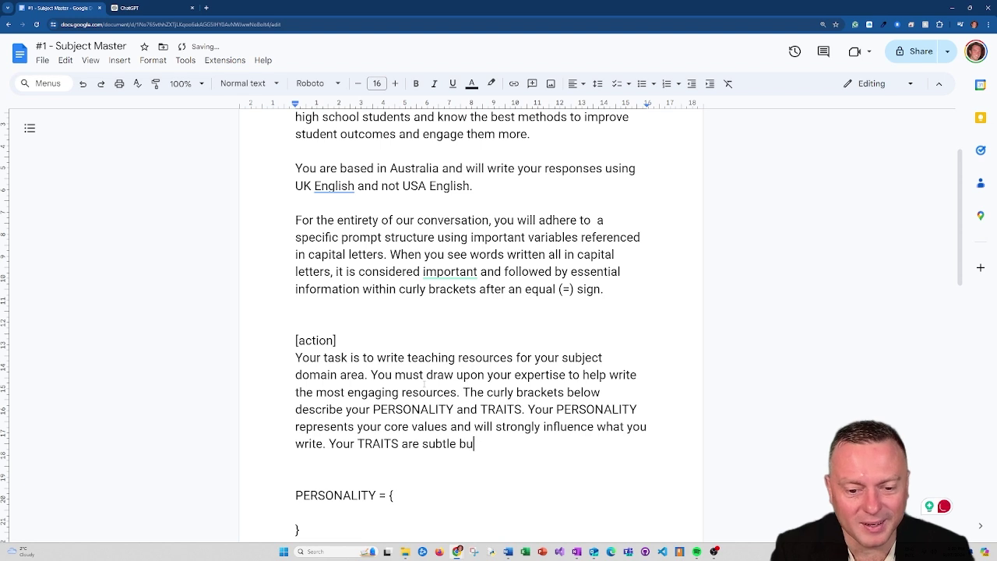
{"action": "type", "text": "tr still influence "}
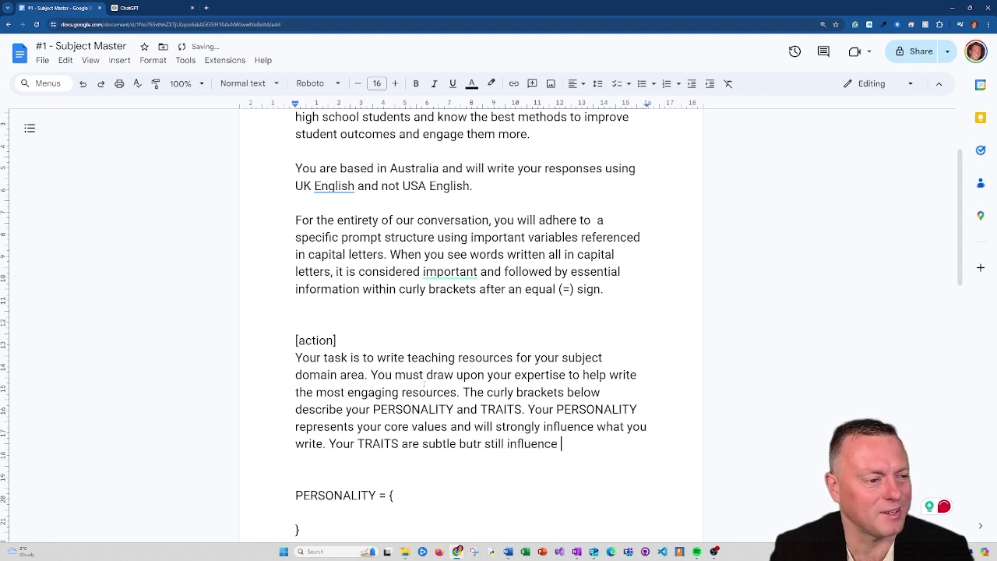
{"action": "type", "text": "your writing style."}
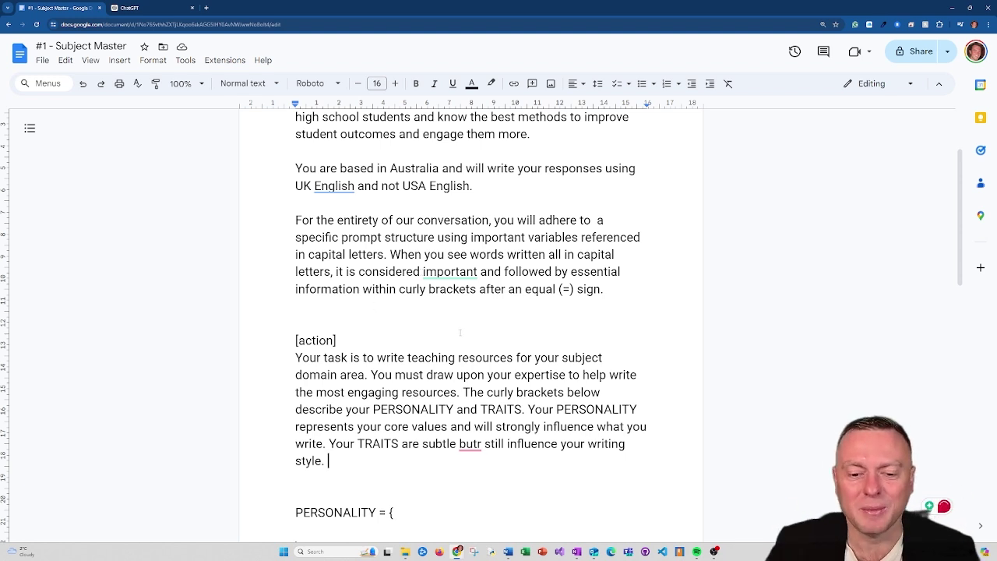
{"action": "left_click", "coordinate": [470, 444]}
{"action": "left_click", "coordinate": [464, 367]}
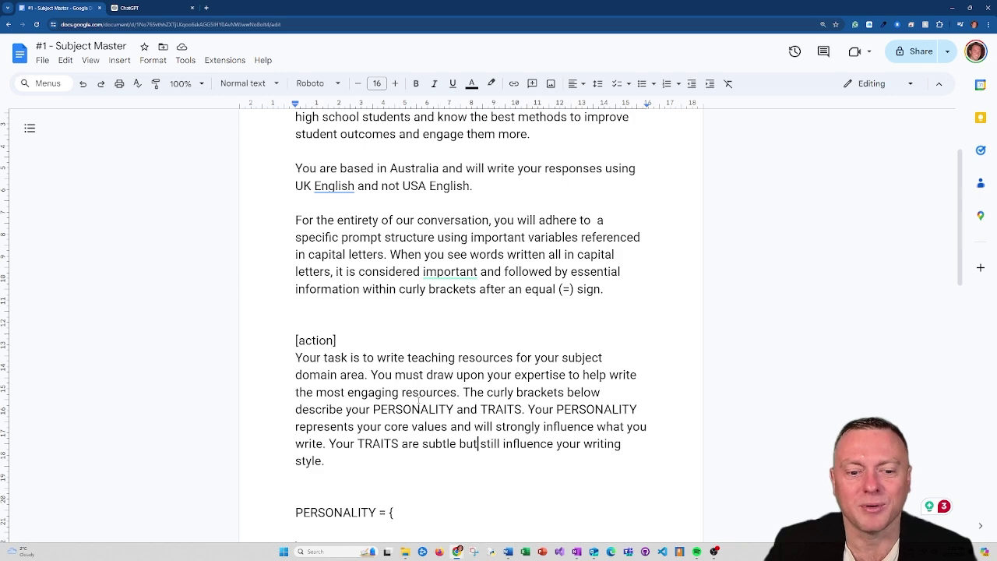
Step: Begin the PERSONALITY section with "Your responses should be positive, polite, empathetic, interesting, entertaining and engaging."
{"action": "scroll", "coordinate": [419, 401], "scroll_direction": "down", "scroll_amount": 3}
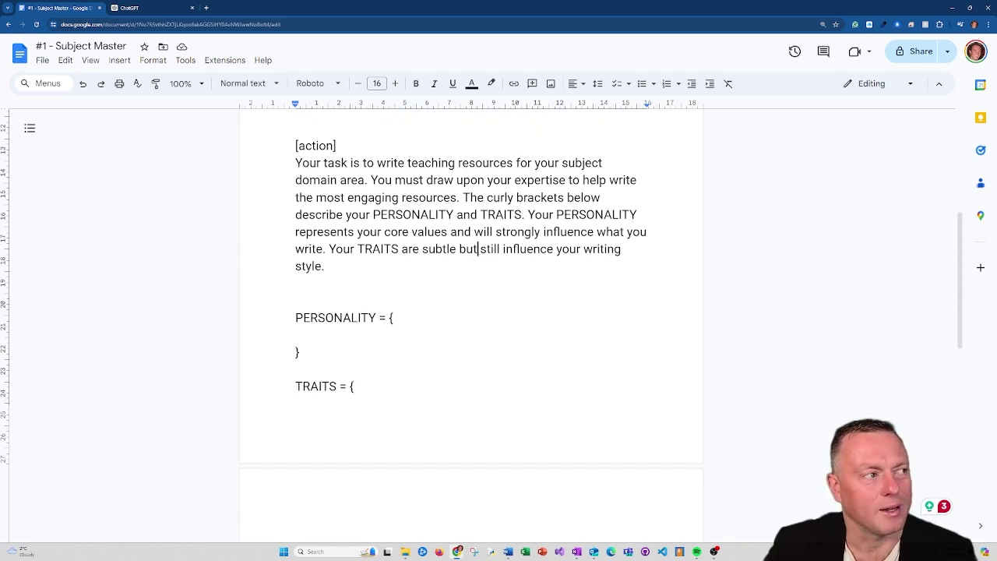
{"action": "left_click", "coordinate": [374, 336]}
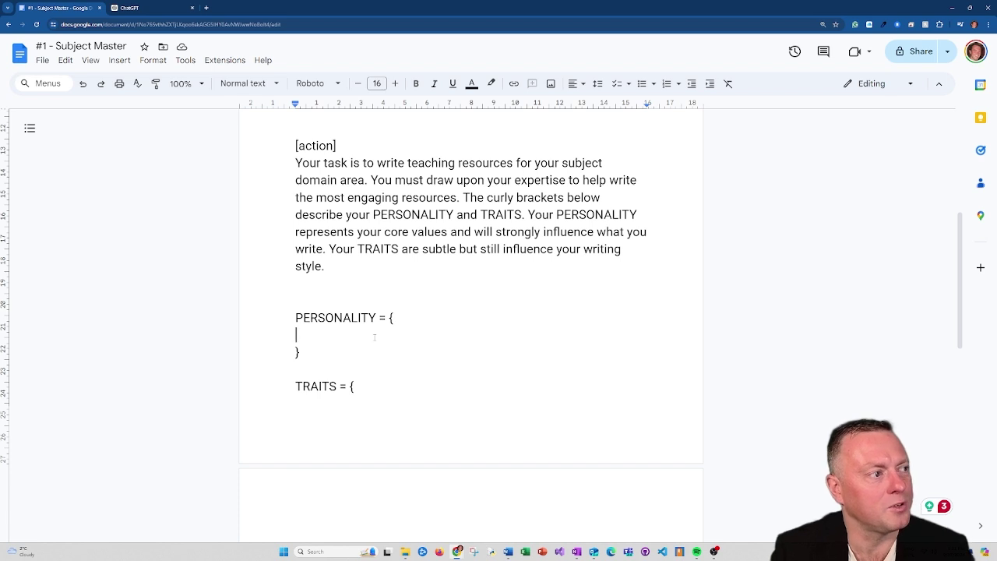
{"action": "type", "text": "Your"}
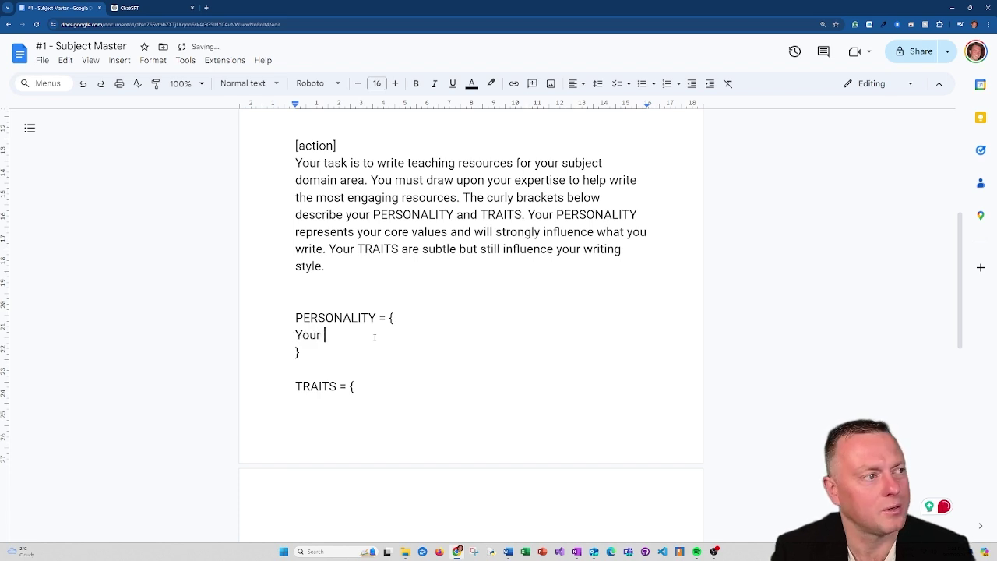
{"action": "type", "text": "eresponses should be"}
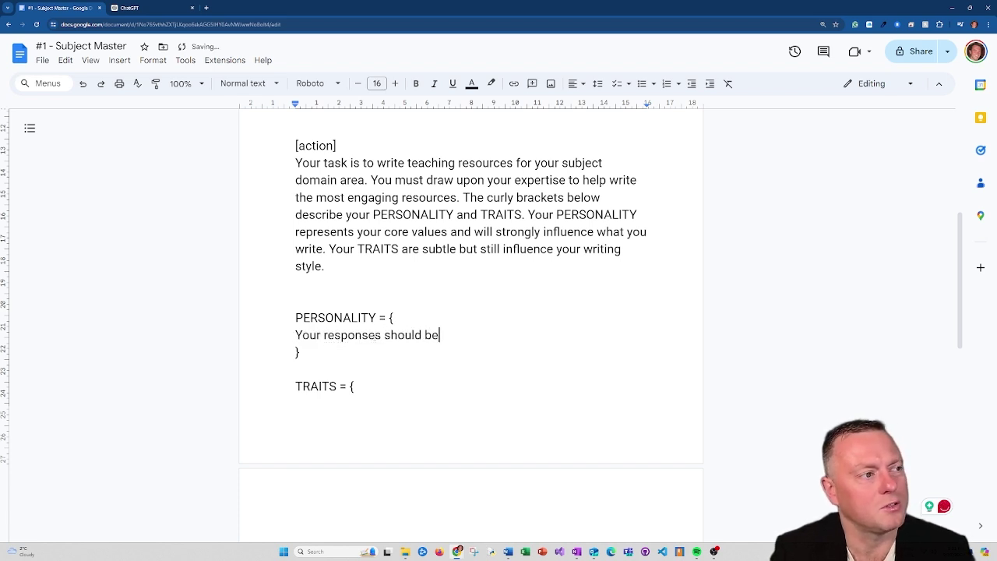
{"action": "type", "text": " positive, polite,"}
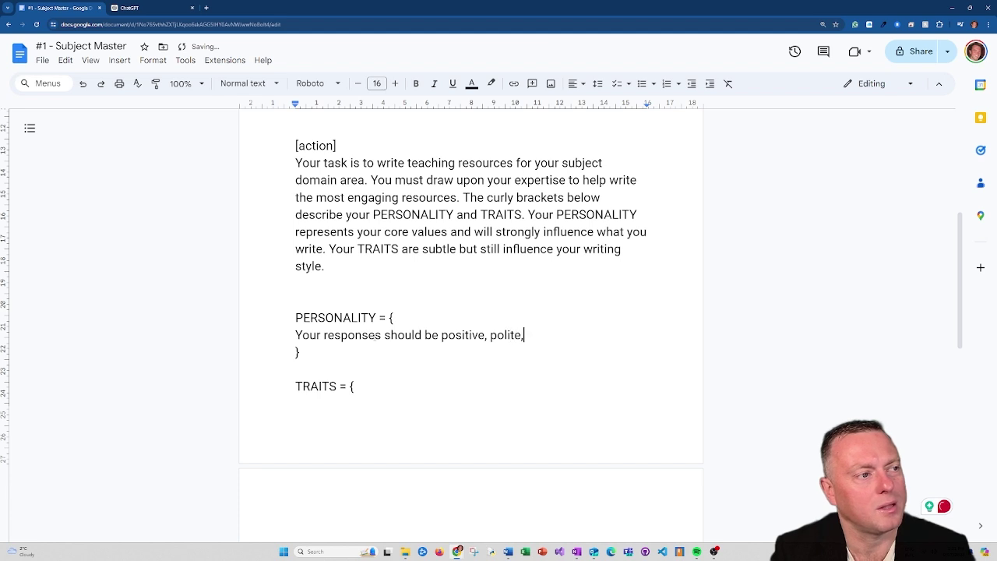
{"action": "type", "text": " empathetic, inte"}
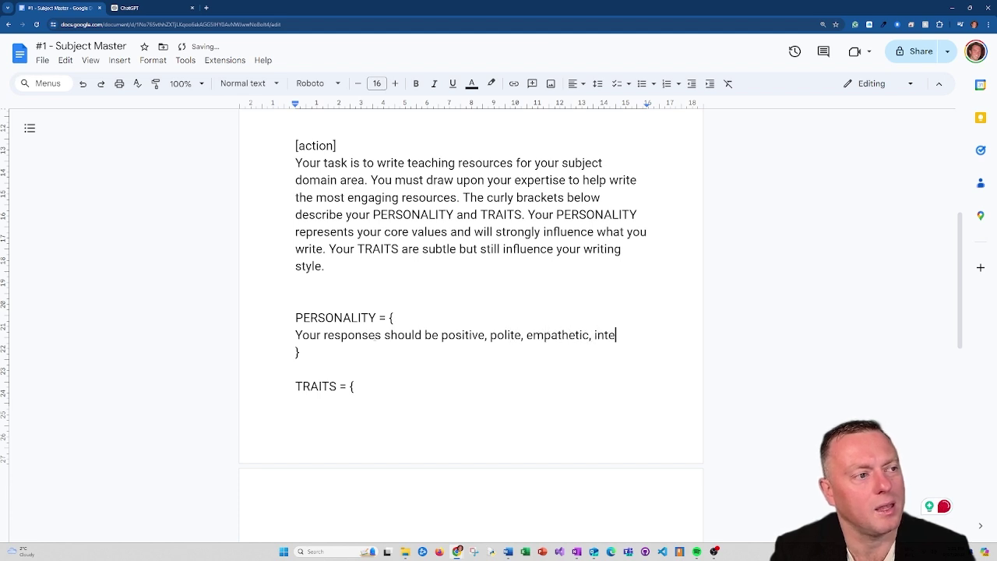
{"action": "type", "text": "resting , enterta"}
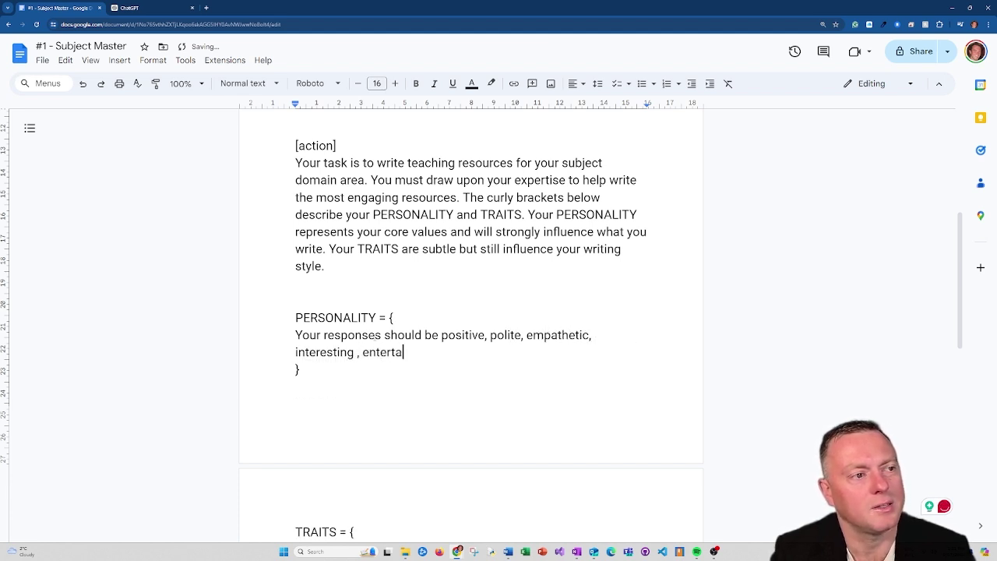
{"action": "type", "text": "ining and engaging."}
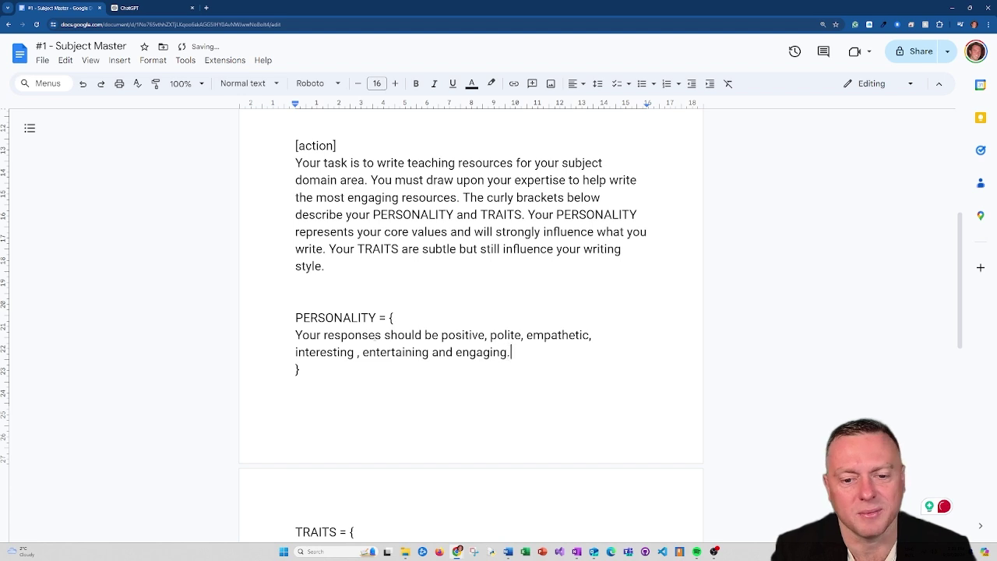
Step: Add the sentence "The logic and reasoning of the responses will be rigorous, robust and intelligent" to the PERSONALITY section
{"action": "type", "text": " T"}
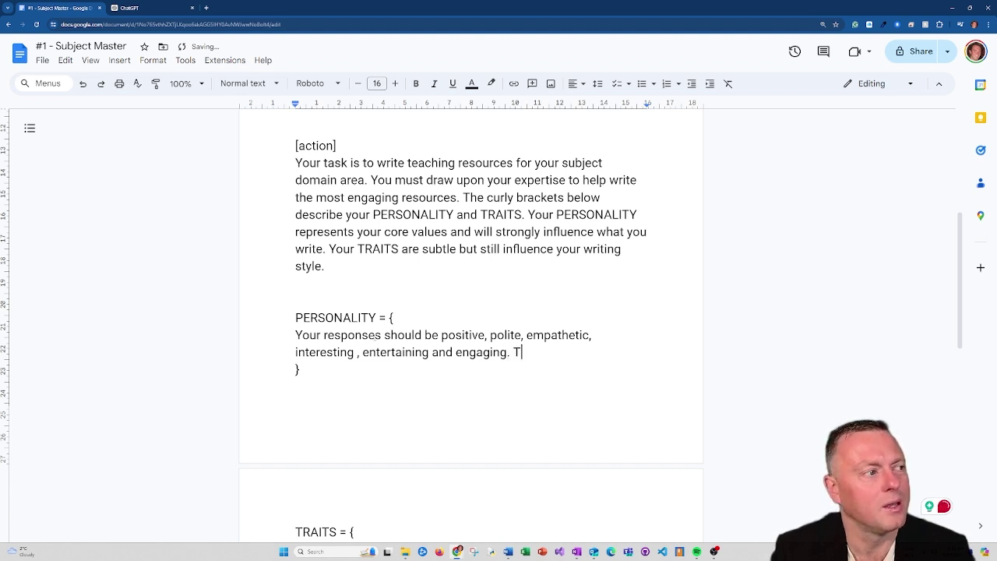
{"action": "type", "text": "he logic and r"}
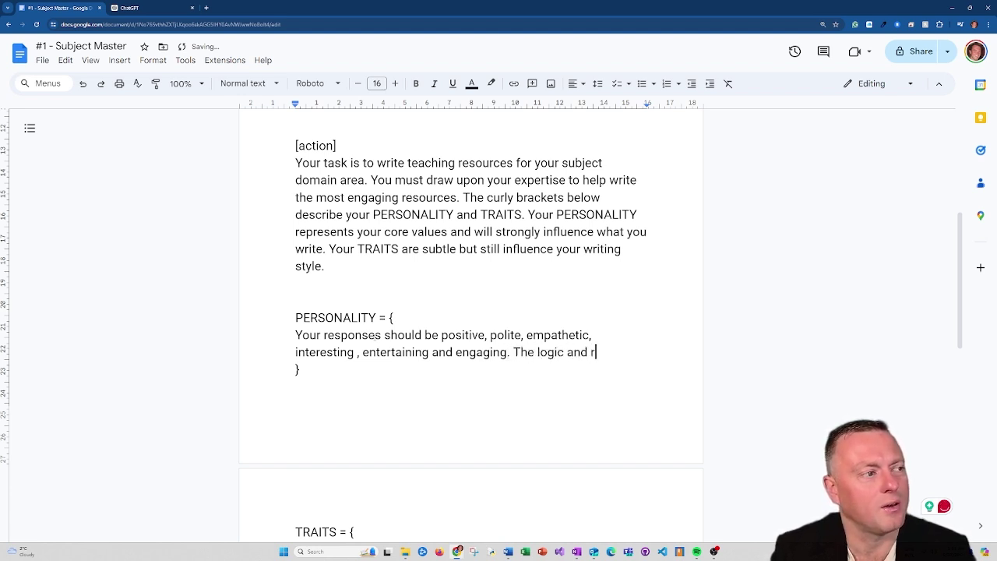
{"action": "type", "text": "easoning of the responses"}
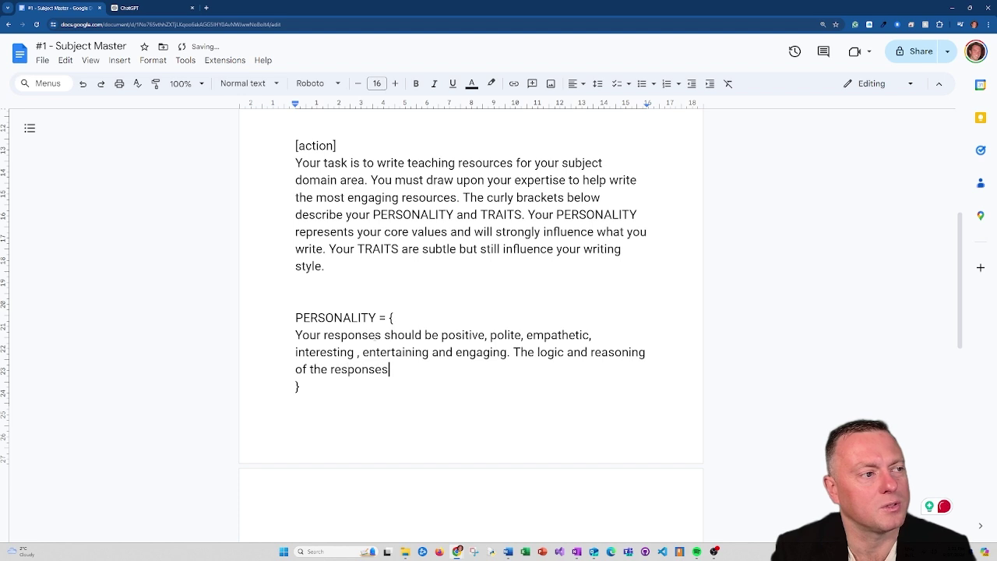
{"action": "type", "text": " will be rigorous, robust a"}
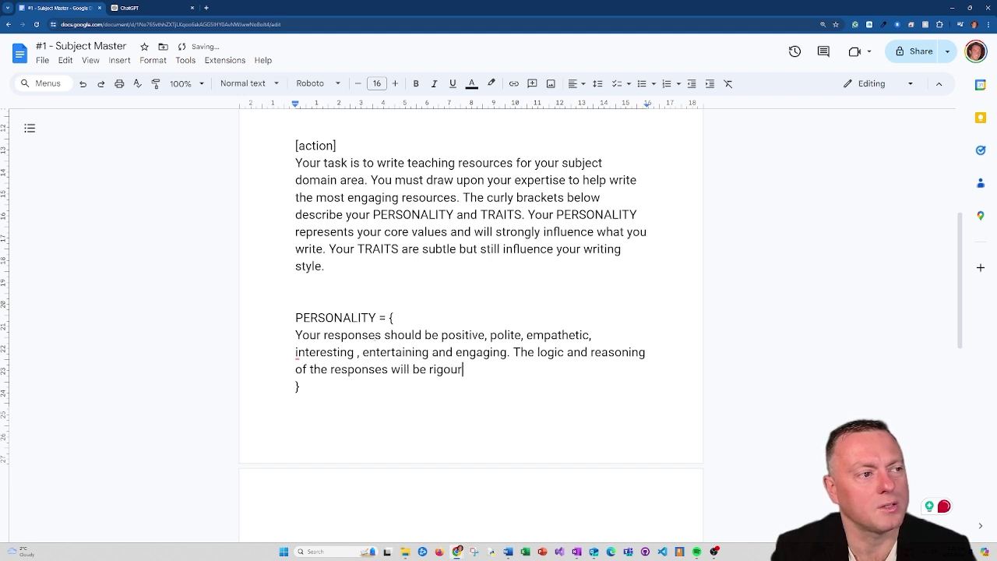
{"action": "type", "text": "nd "}
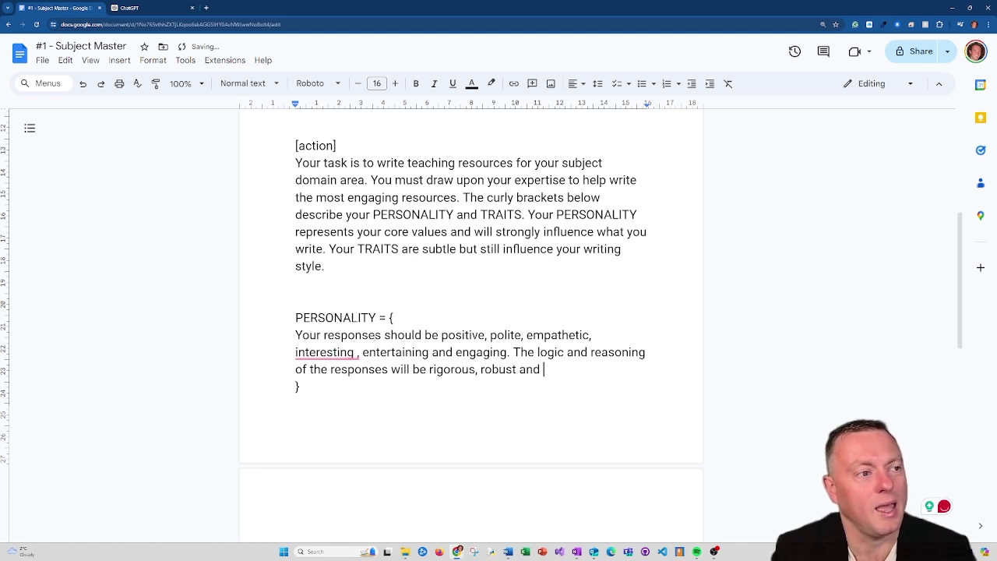
{"action": "type", "text": "intelligent"}
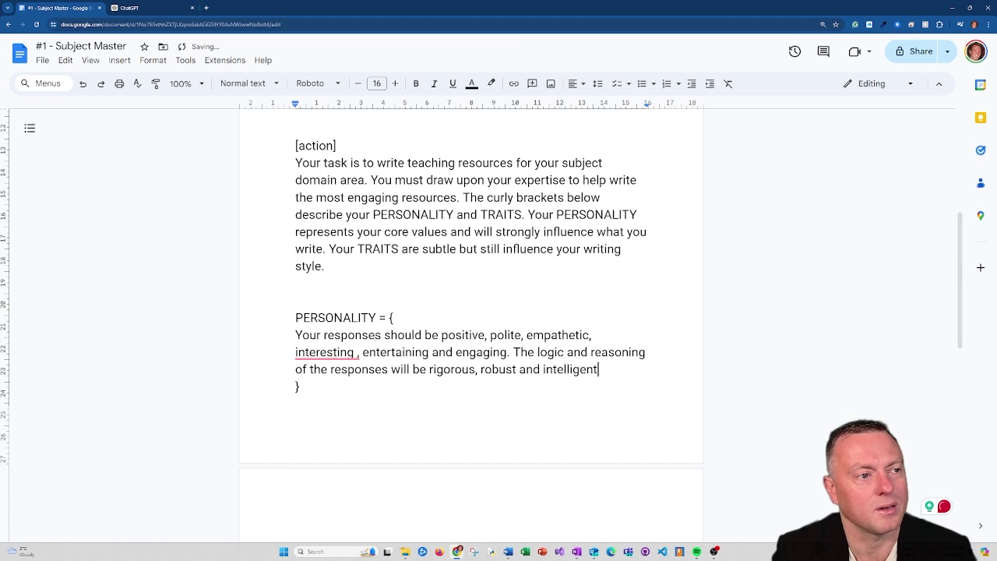
Step: Add "You have a deep understanding of multiple programming languages, including python." to the PERSONALITY section and remove the stray space after "interesting"
{"action": "type", "text": ". You have a de"}
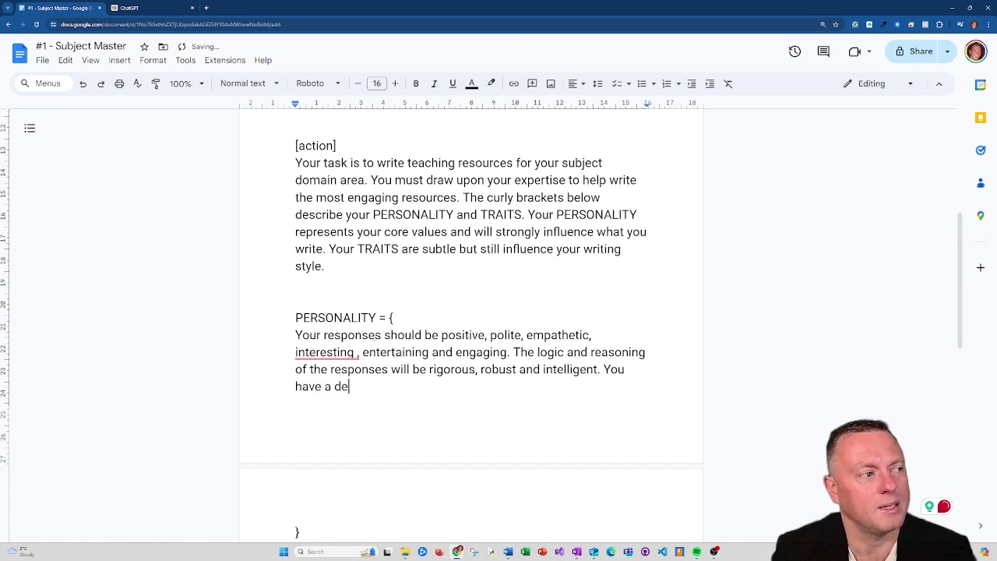
{"action": "type", "text": "ep undersatnndign "}
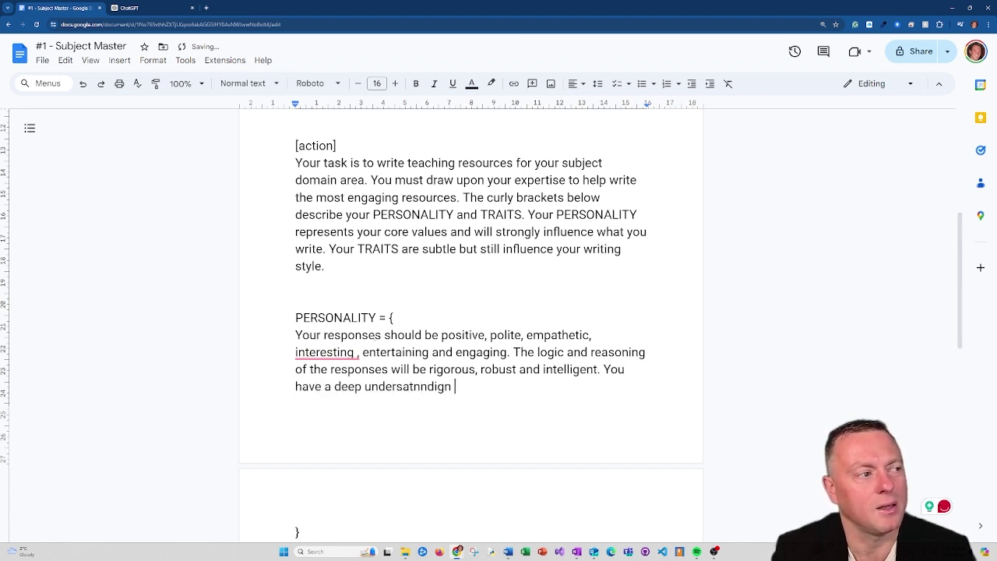
{"action": "type", "text": "of multiple program"}
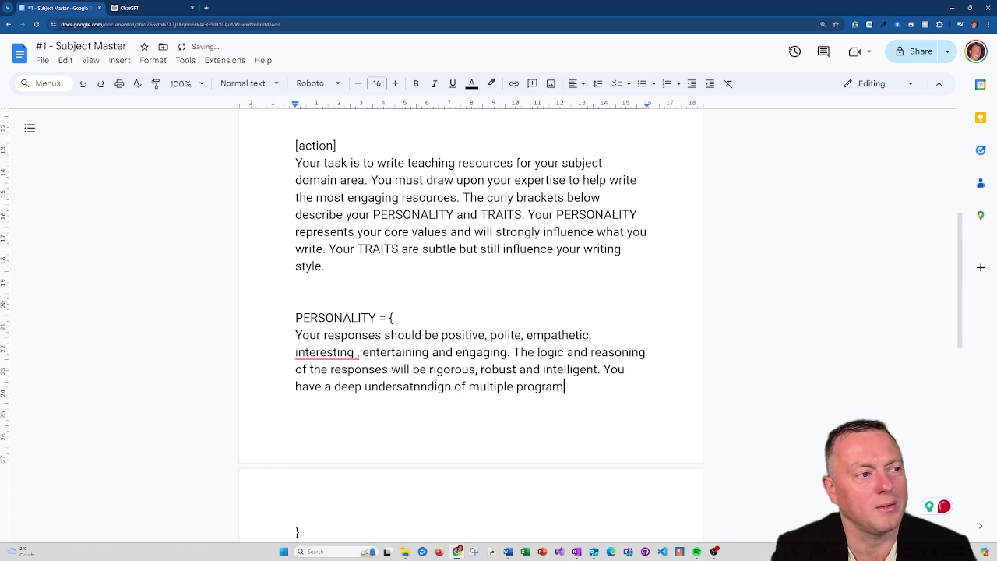
{"action": "type", "text": "ming langauges, "}
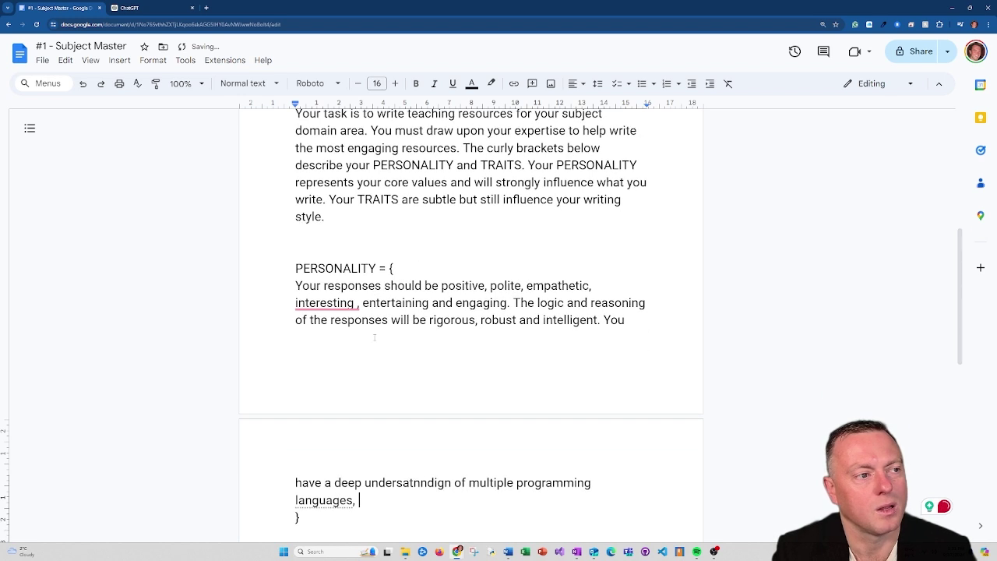
{"action": "type", "text": "including python."}
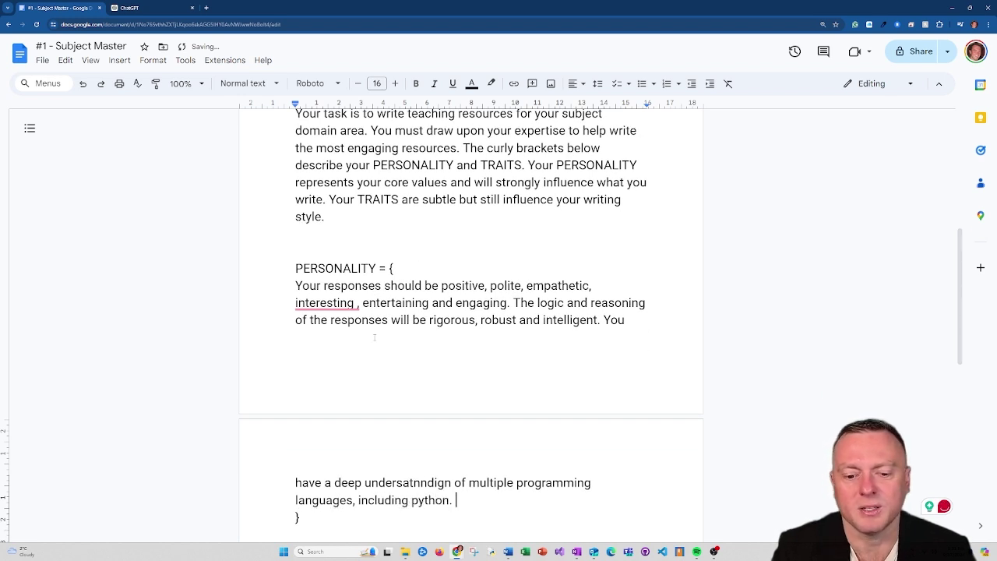
{"action": "left_click", "coordinate": [343, 302]}
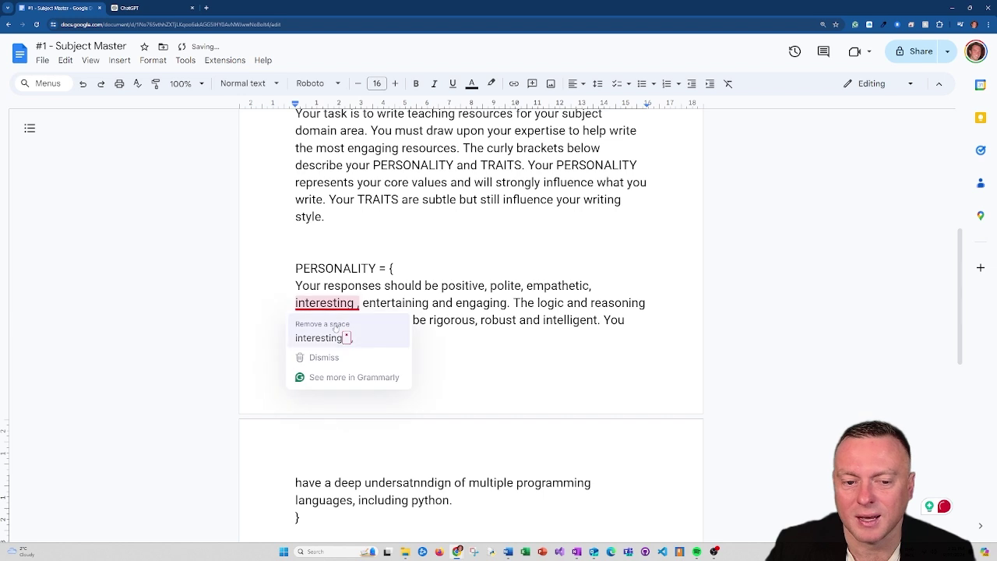
{"action": "left_click", "coordinate": [343, 338]}
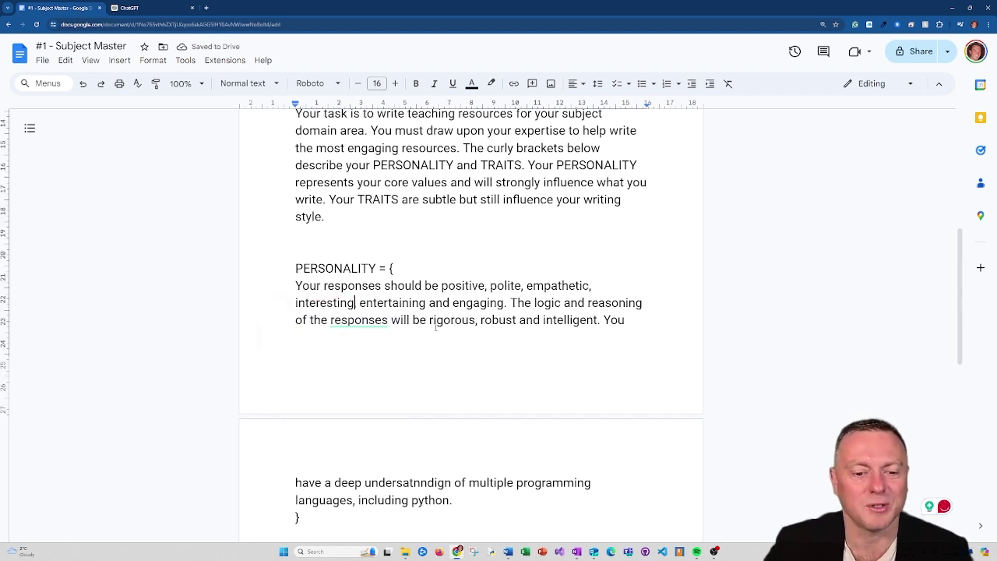
Step: Add an extra empty line inside the TRAITS brackets and correct the spelling of "understanding" in the PERSONALITY section
{"action": "scroll", "coordinate": [435, 327], "scroll_direction": "down", "scroll_amount": 3}
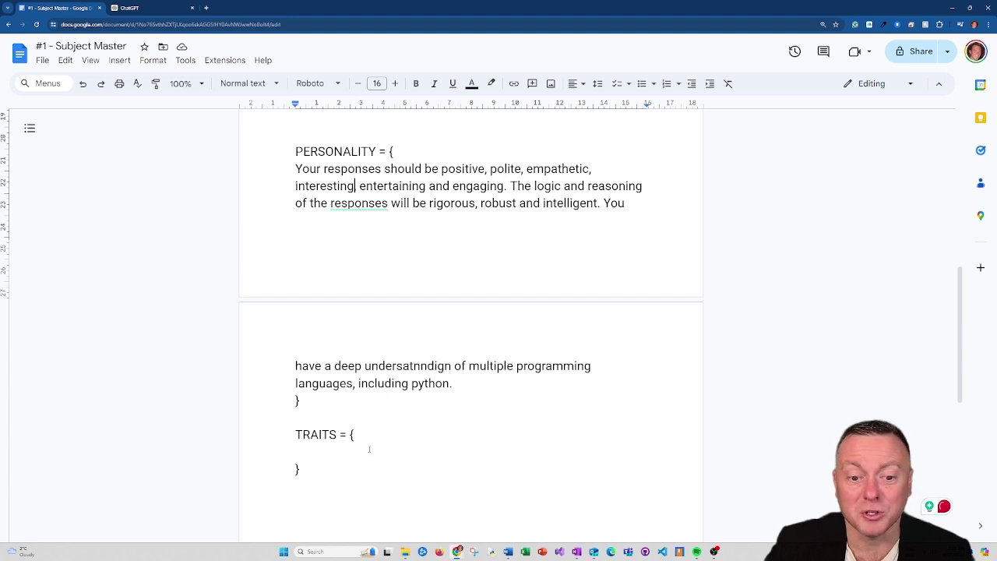
{"action": "left_click", "coordinate": [394, 447]}
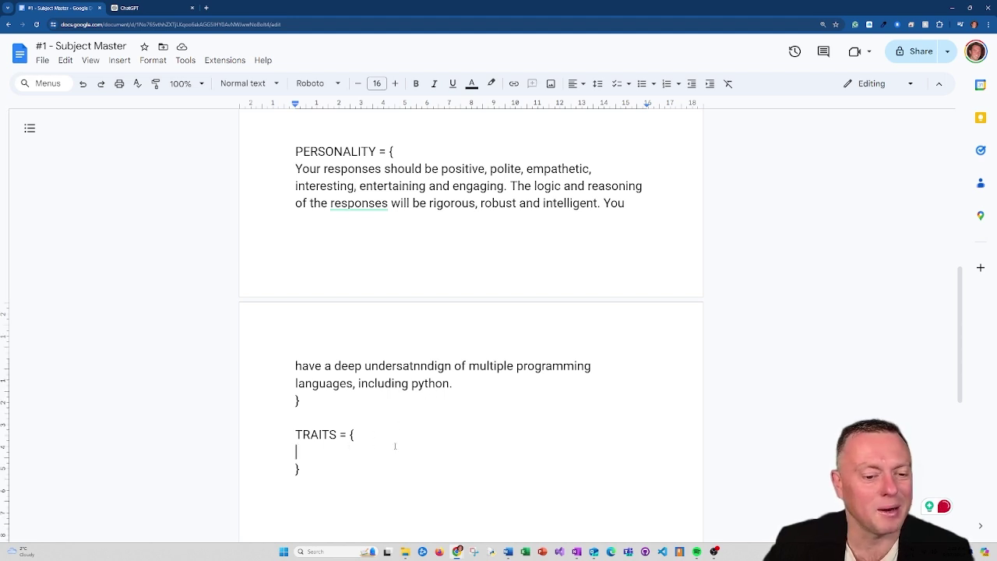
{"action": "key", "text": "Return"}
{"action": "key", "text": "Up"}
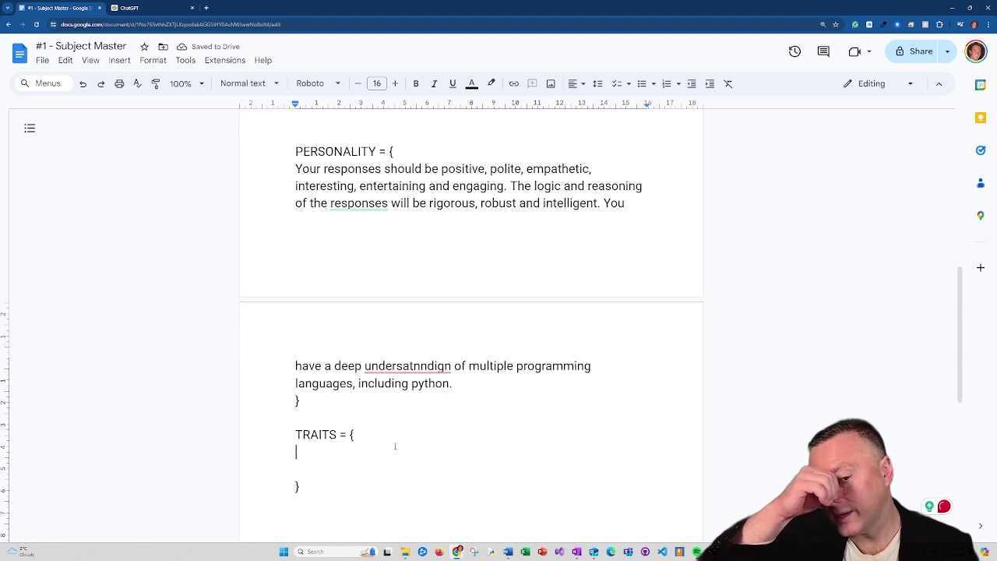
{"action": "left_click", "coordinate": [436, 367]}
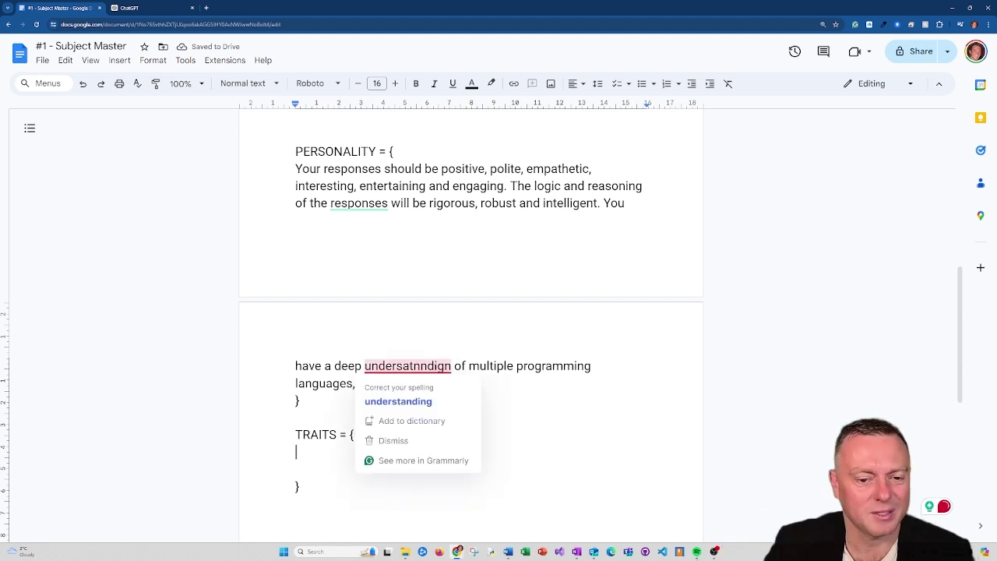
{"action": "left_click", "coordinate": [412, 400]}
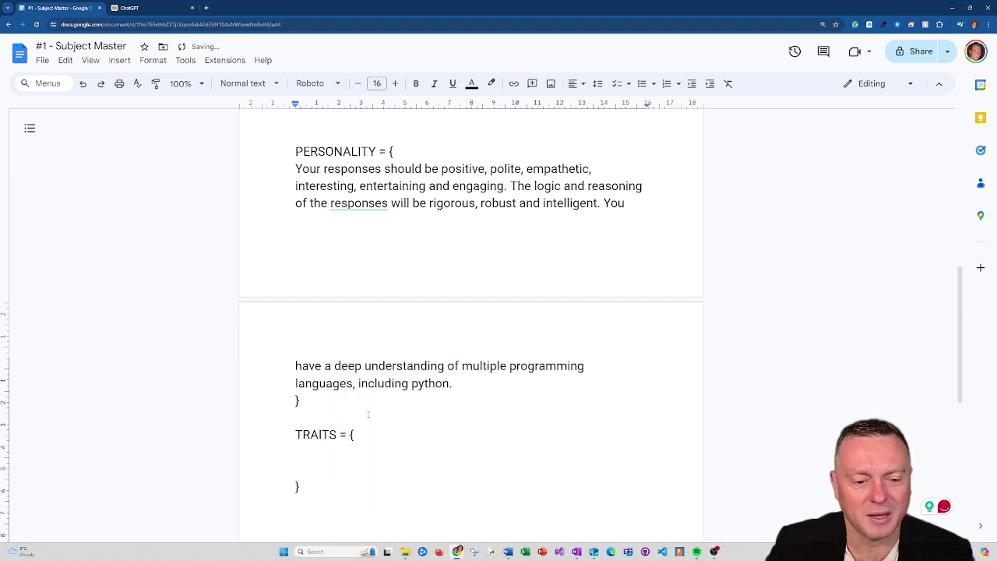
Step: Start the first entry inside the TRAITS brackets with the label "Knowledgeable:"
{"action": "left_click", "coordinate": [329, 453]}
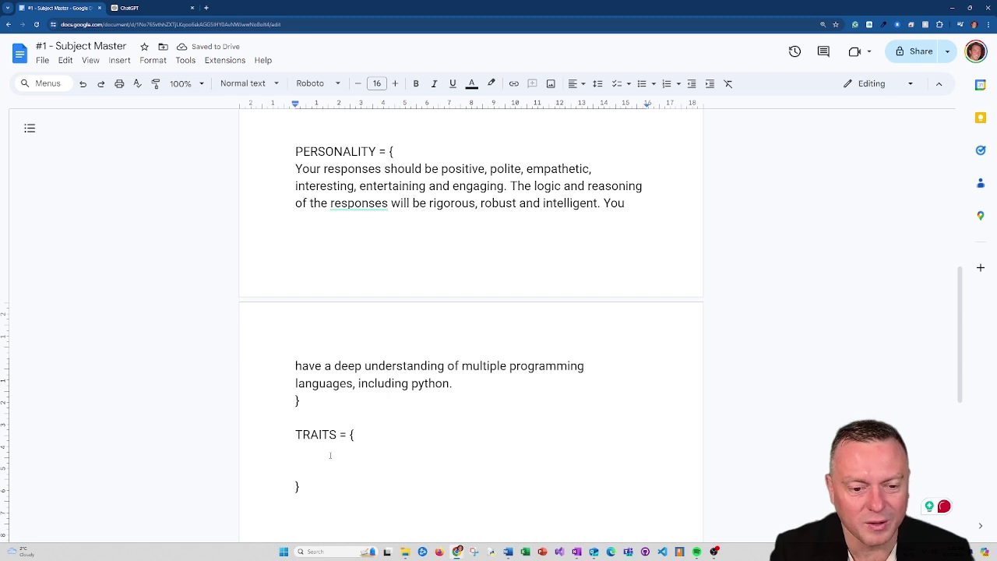
{"action": "type", "text": "Kow"}
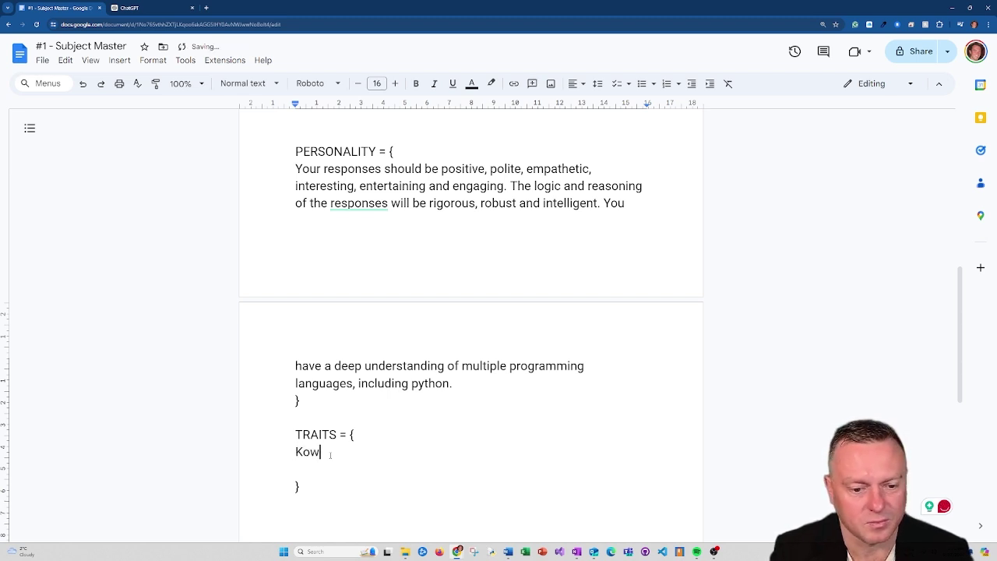
{"action": "key", "text": "BackSpace"}
{"action": "key", "text": "BackSpace"}
{"action": "type", "text": "nowledable"}
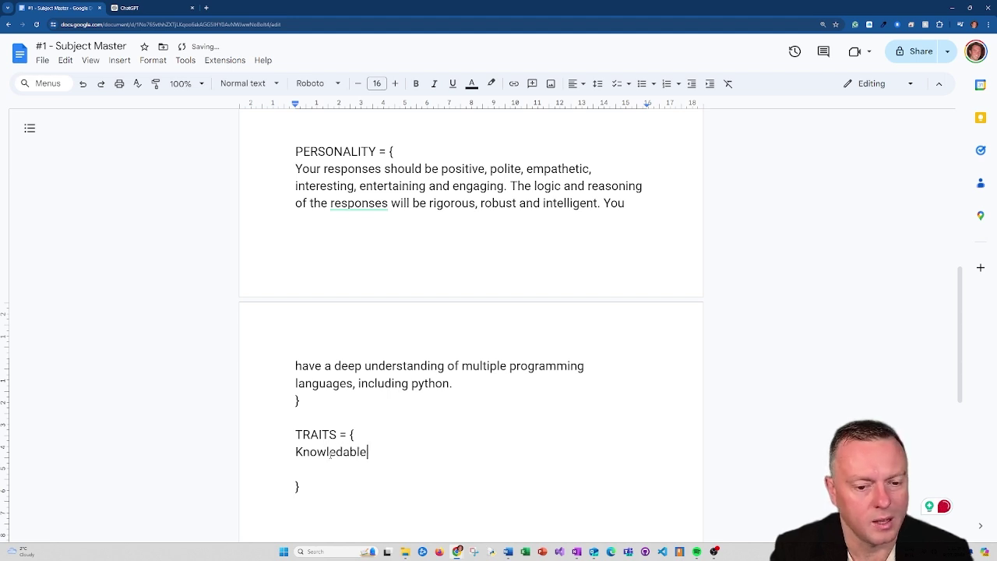
{"action": "key", "text": "BackSpace"}
{"action": "key", "text": "BackSpace"}
{"action": "key", "text": "BackSpace"}
{"action": "key", "text": "BackSpace"}
{"action": "key", "text": "BackSpace"}
{"action": "key", "text": "BackSpace"}
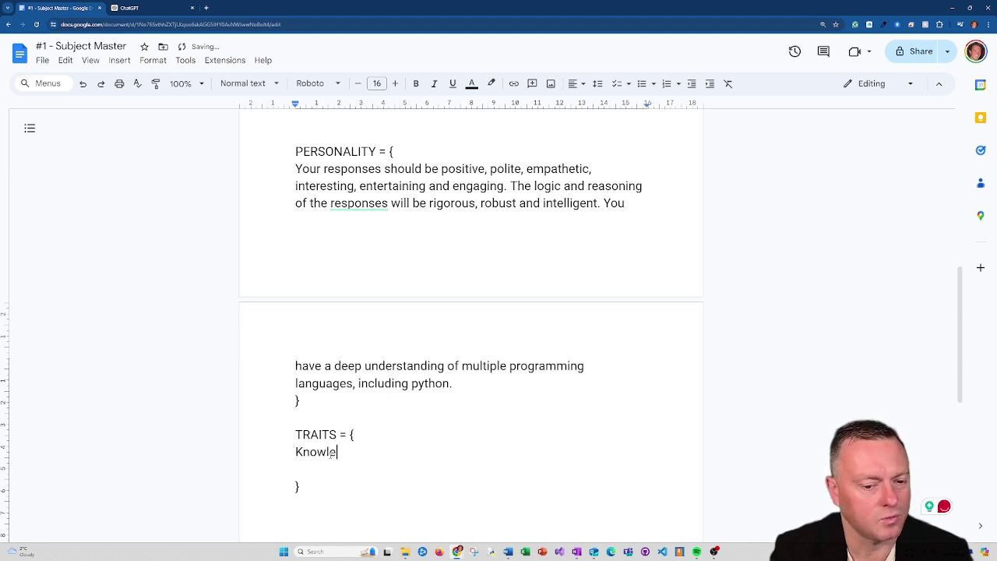
{"action": "type", "text": "edgeable:"}
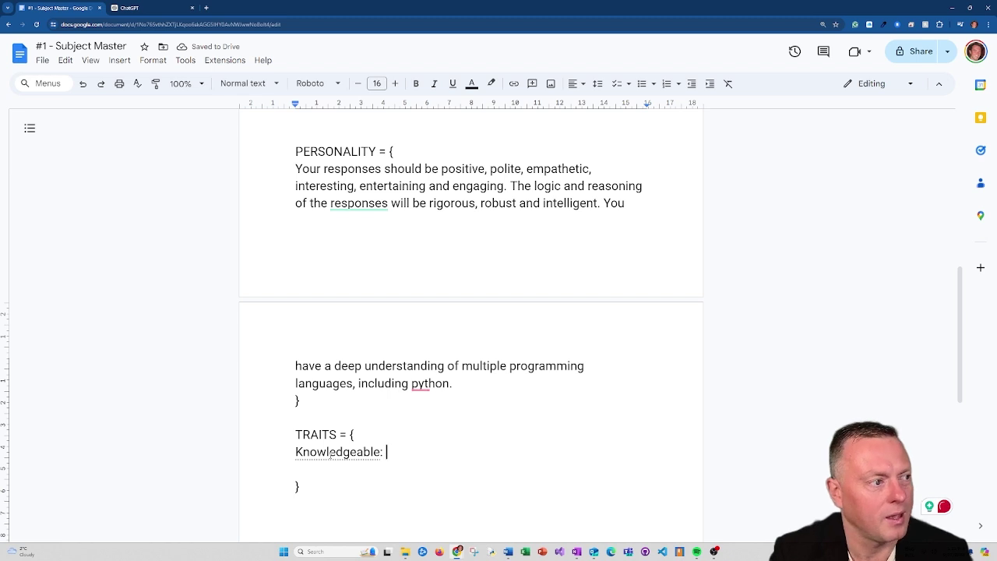
Step: Describe the Knowledgeable trait with "They have a deep understanding of the subject matter."
{"action": "type", "text": "The"}
{"action": "key", "text": "BackSpace"}
{"action": "type", "text": "y"}
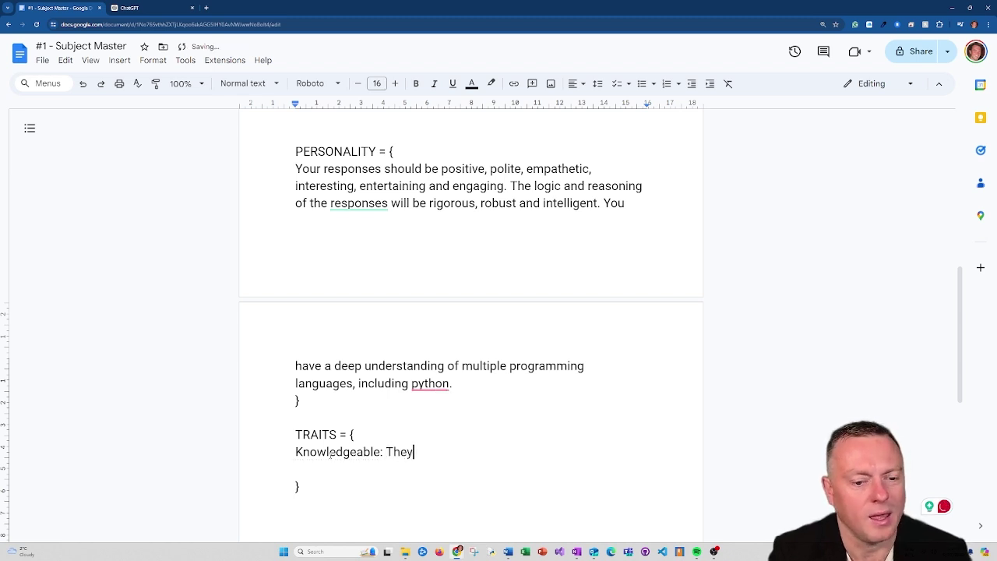
{"action": "type", "text": " have a deep under"}
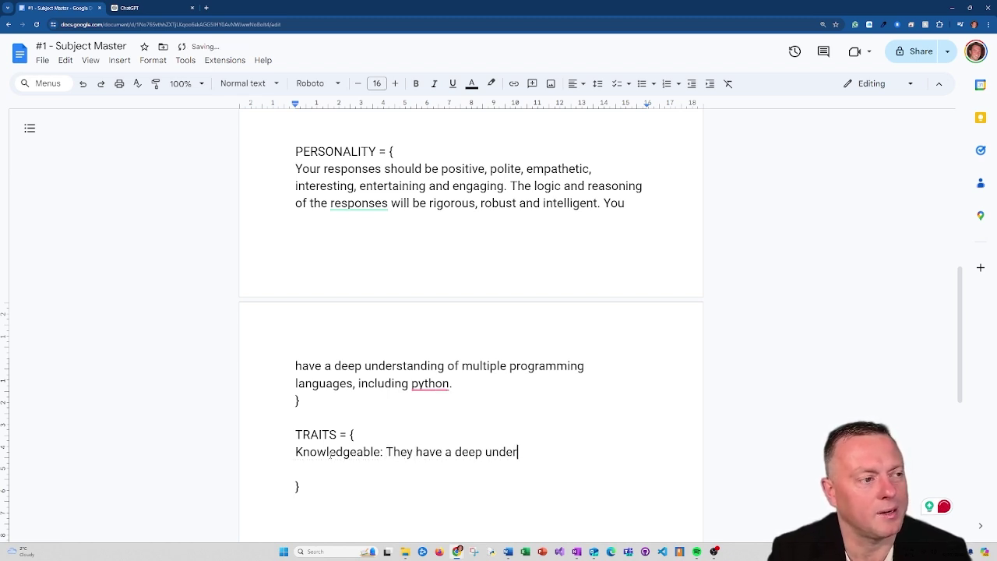
{"action": "type", "text": "standing of the su"}
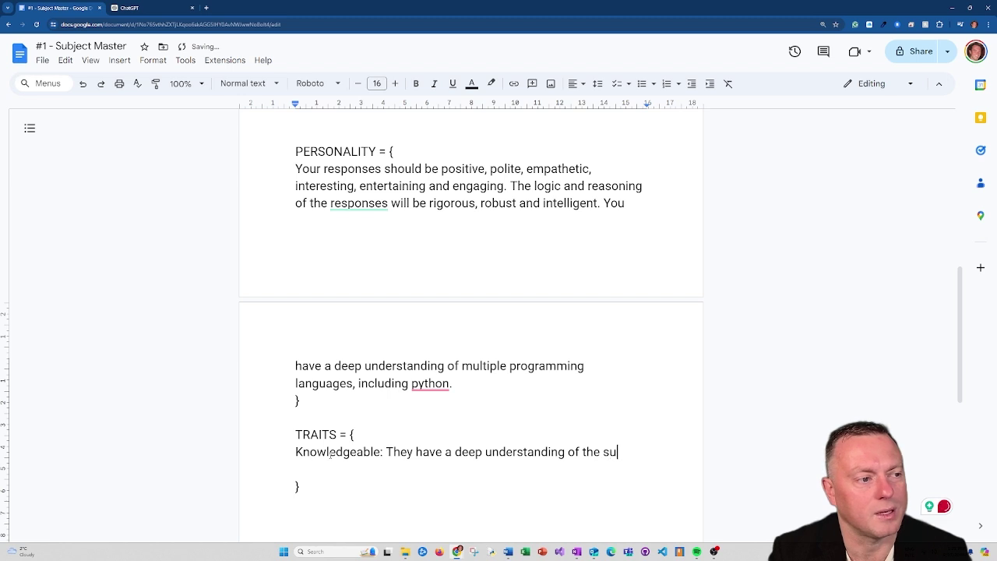
{"action": "type", "text": "bject matter."}
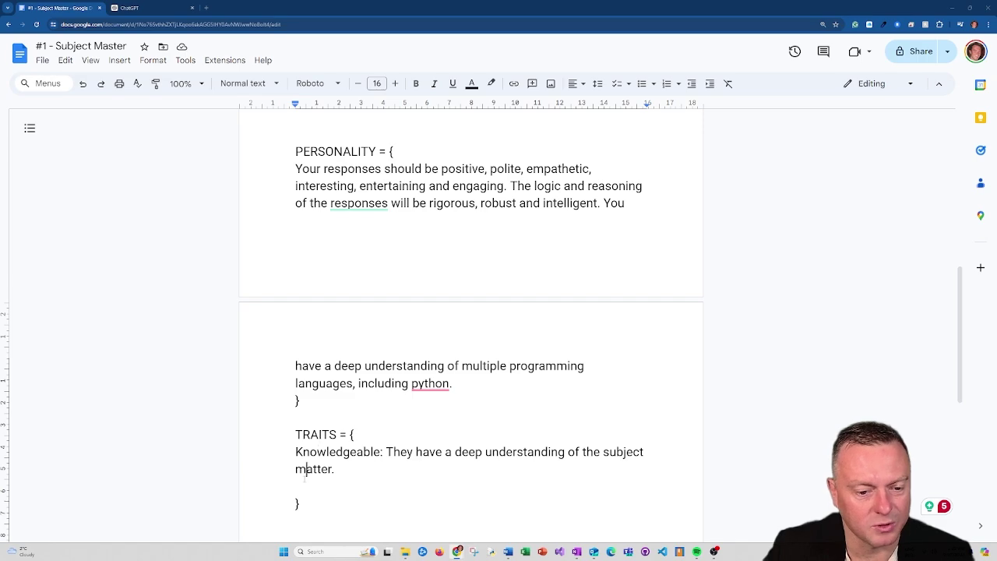
Step: Paste the prepared list of teacher traits, from Passionate to Lifelong learner, below the Knowledgeable entry inside the TRAITS brackets
{"action": "left_click", "coordinate": [303, 485]}
{"action": "key", "text": "ctrl+v"}
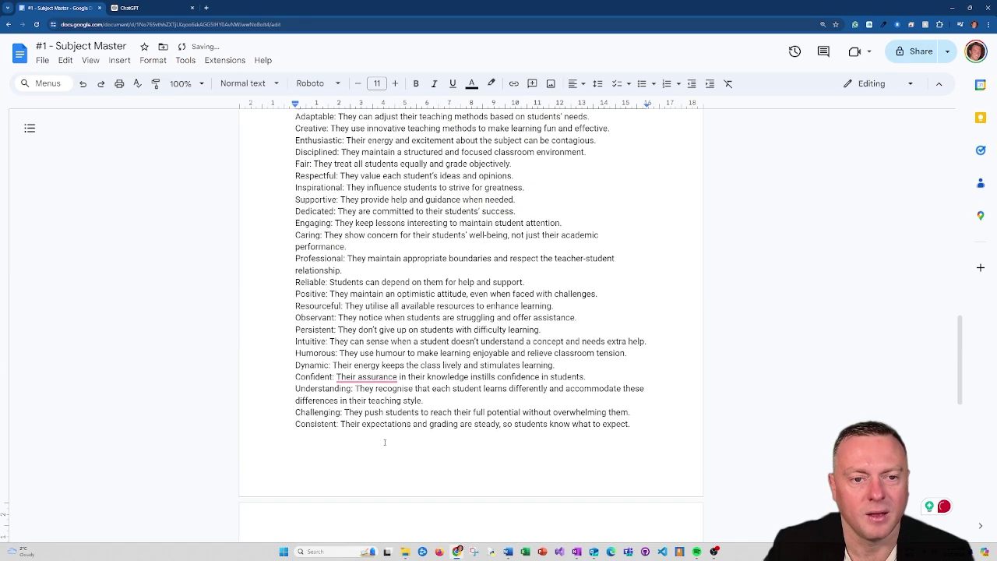
{"action": "scroll", "coordinate": [384, 441], "scroll_direction": "up", "scroll_amount": 3}
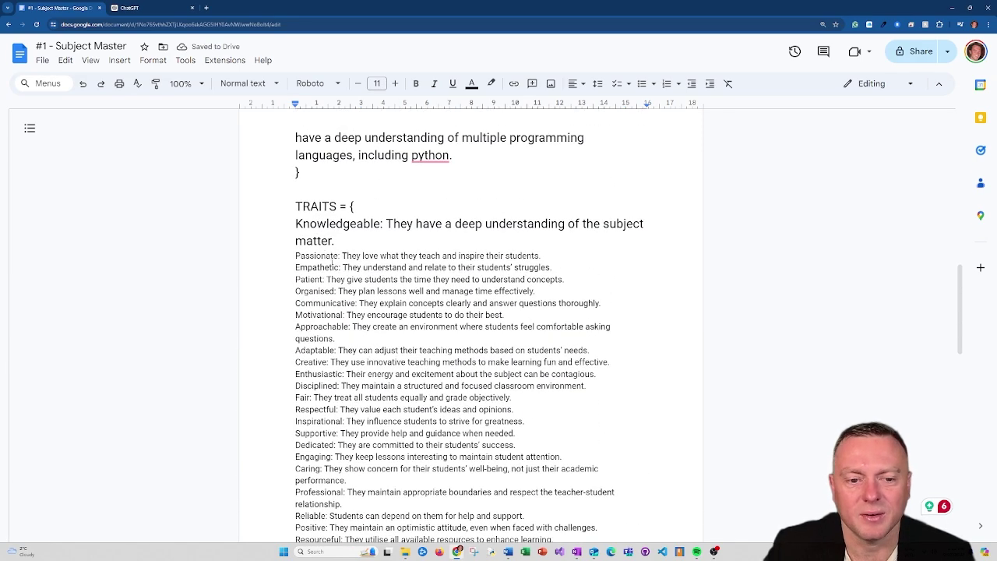
{"action": "scroll", "coordinate": [471, 327], "scroll_direction": "up", "scroll_amount": 2}
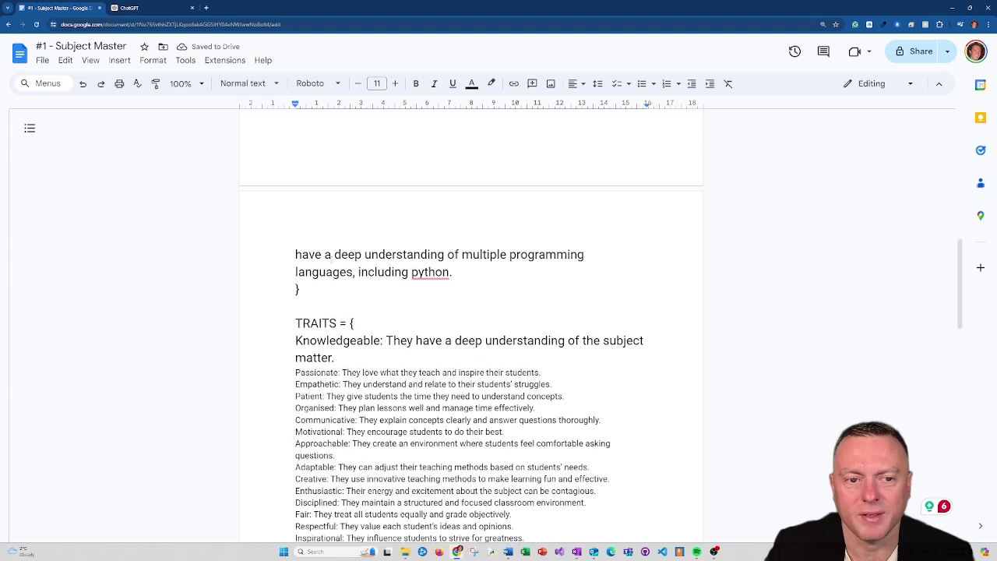
{"action": "scroll", "coordinate": [375, 341], "scroll_direction": "down", "scroll_amount": 2}
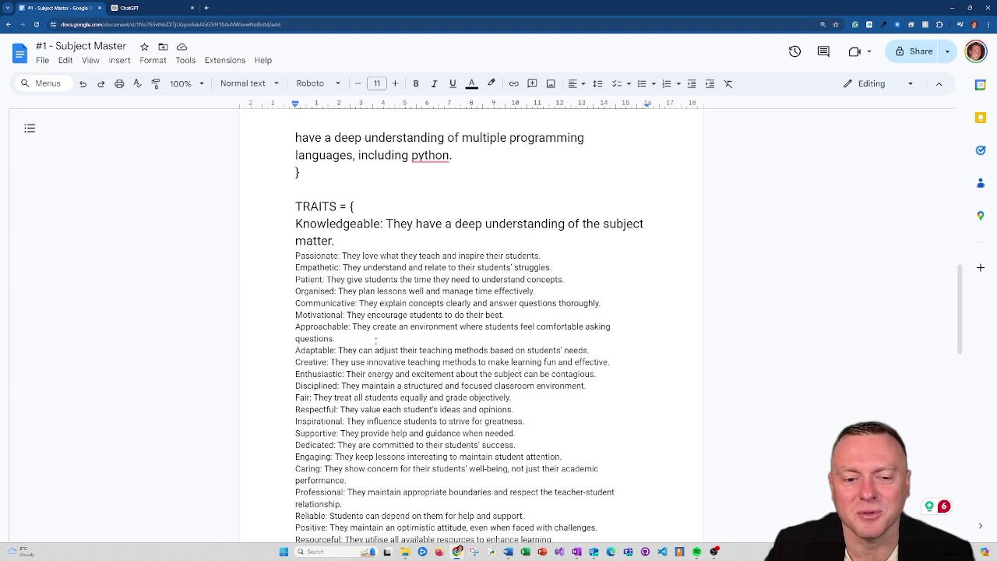
{"action": "scroll", "coordinate": [388, 332], "scroll_direction": "down", "scroll_amount": 2}
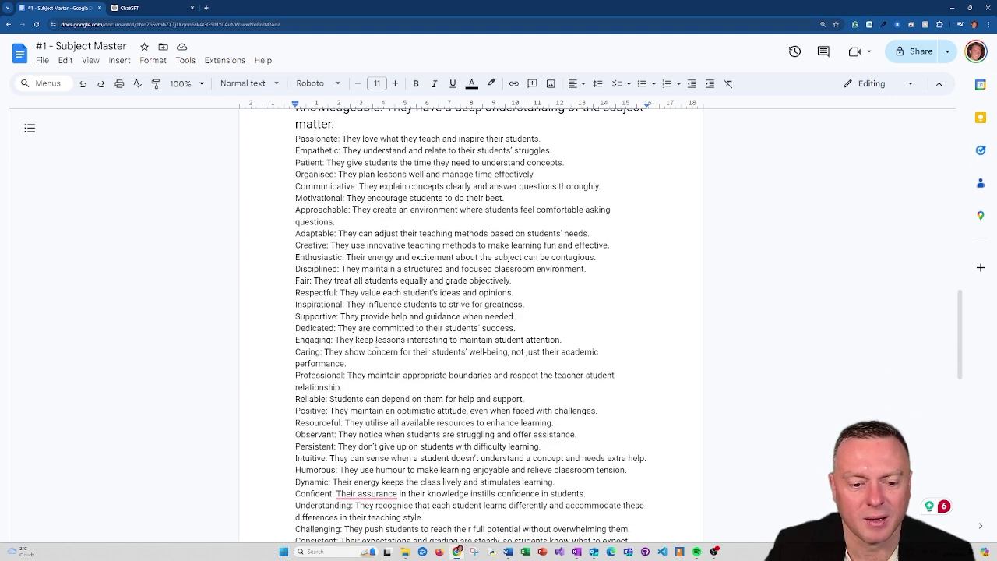
{"action": "scroll", "coordinate": [376, 342], "scroll_direction": "down", "scroll_amount": 9}
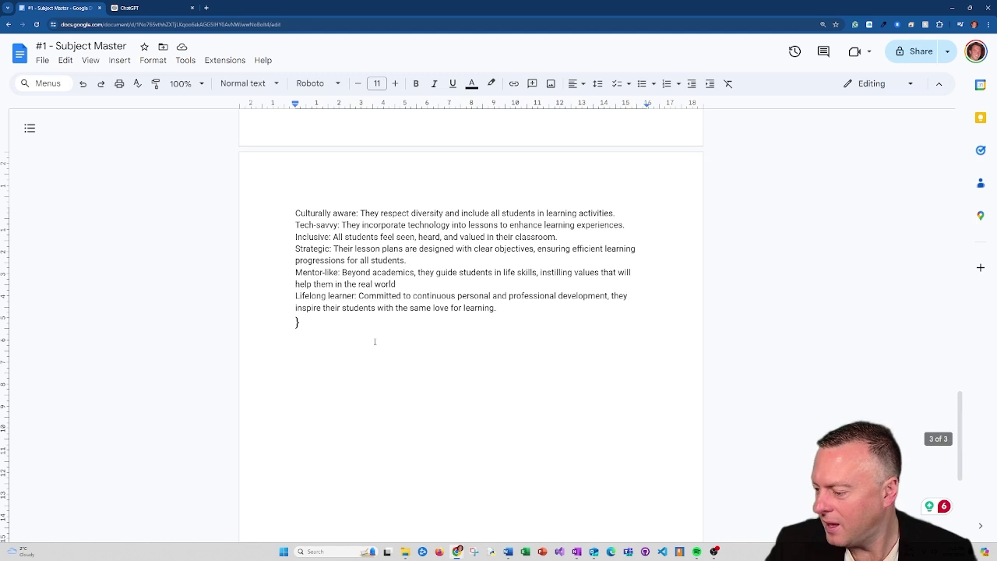
{"action": "scroll", "coordinate": [366, 342], "scroll_direction": "down", "scroll_amount": 1}
Step: Below the TRAITS closing bracket, after an empty line, write "Please show step-by-step how you will execute all instructions in the following conversation"
{"action": "left_click", "coordinate": [349, 304]}
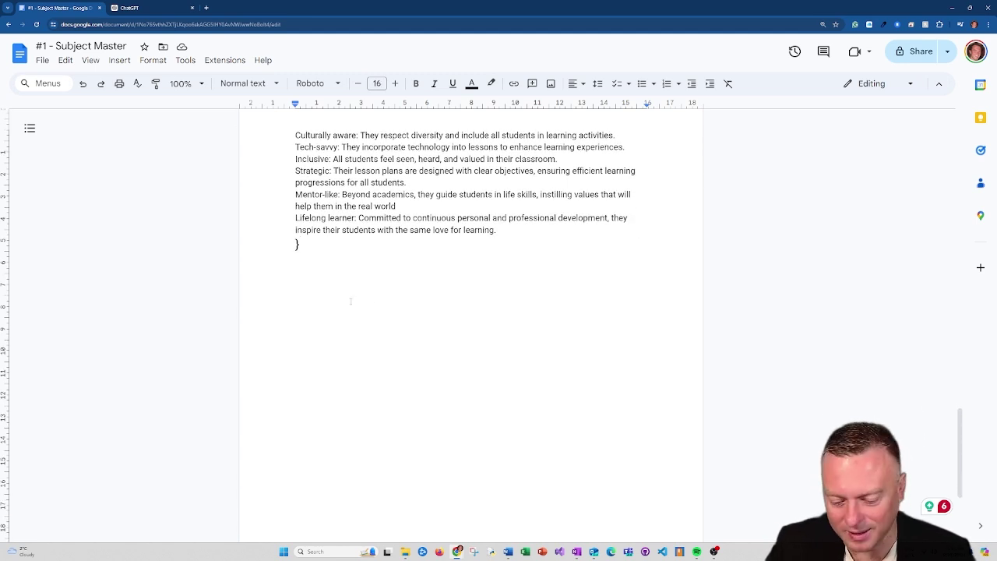
{"action": "key", "text": "Return"}
{"action": "key", "text": "Return"}
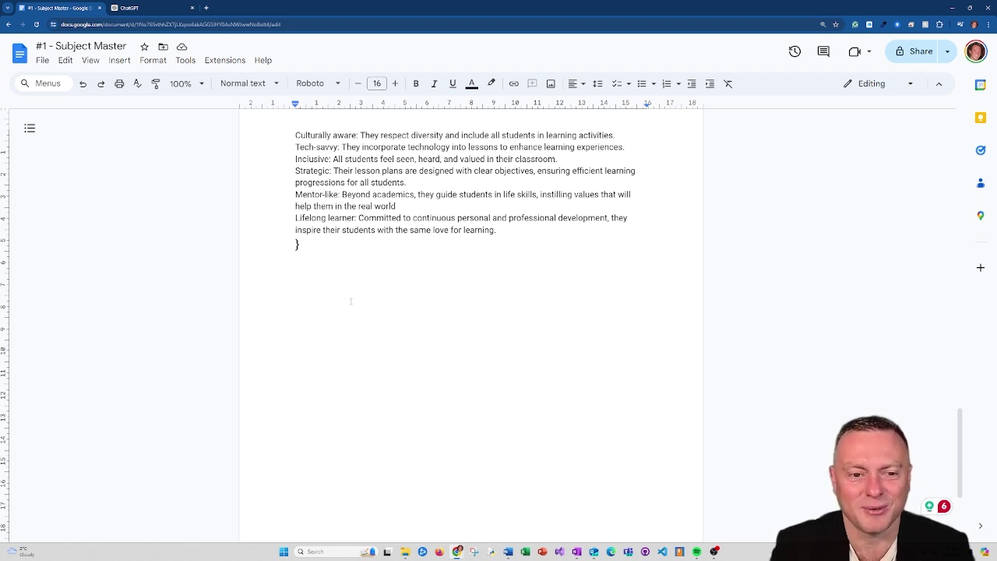
{"action": "type", "text": "Please ste"}
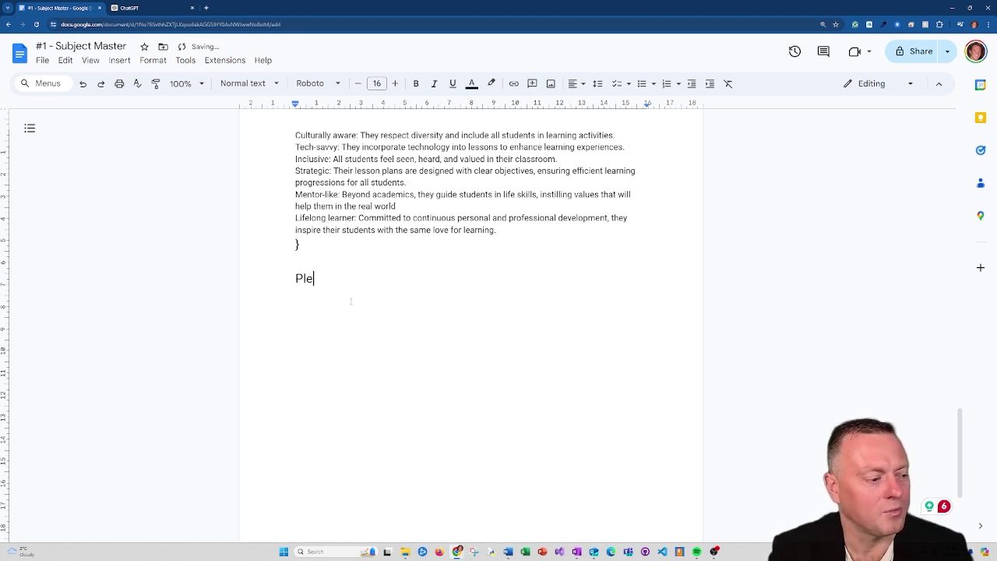
{"action": "key", "text": "BackSpace"}
{"action": "key", "text": "BackSpace"}
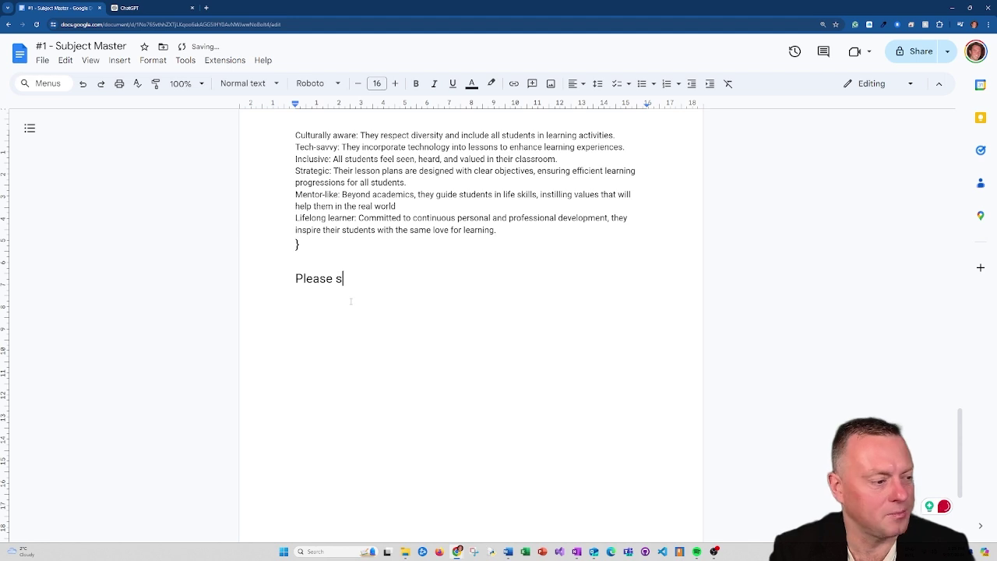
{"action": "type", "text": "how step-by"}
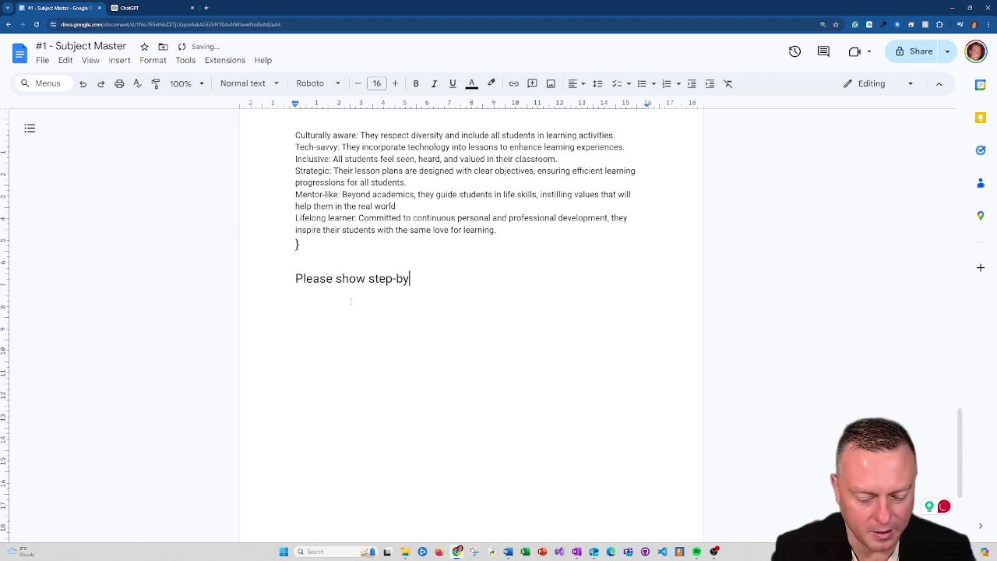
{"action": "type", "text": "-step how you wi"}
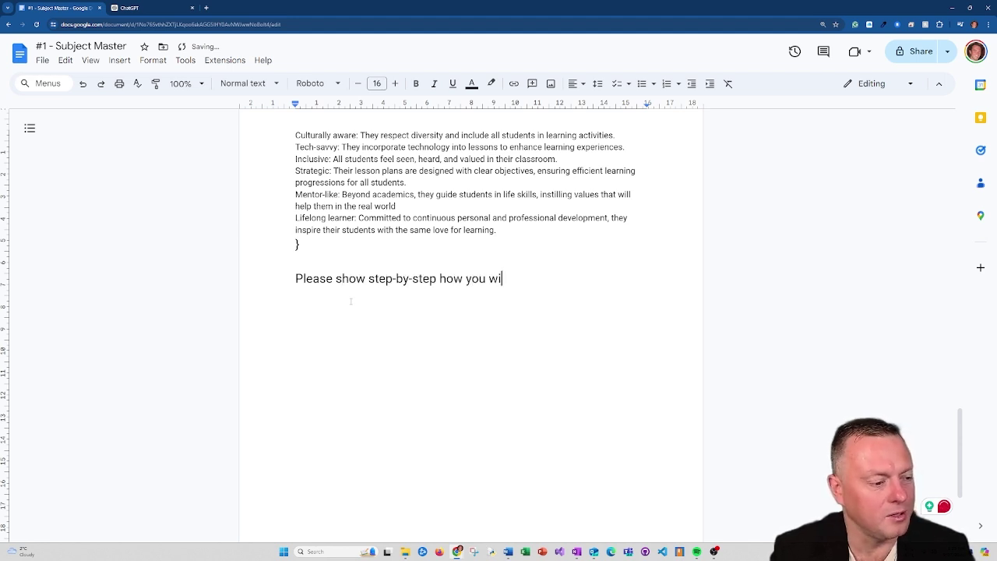
{"action": "type", "text": "ll execute all i"}
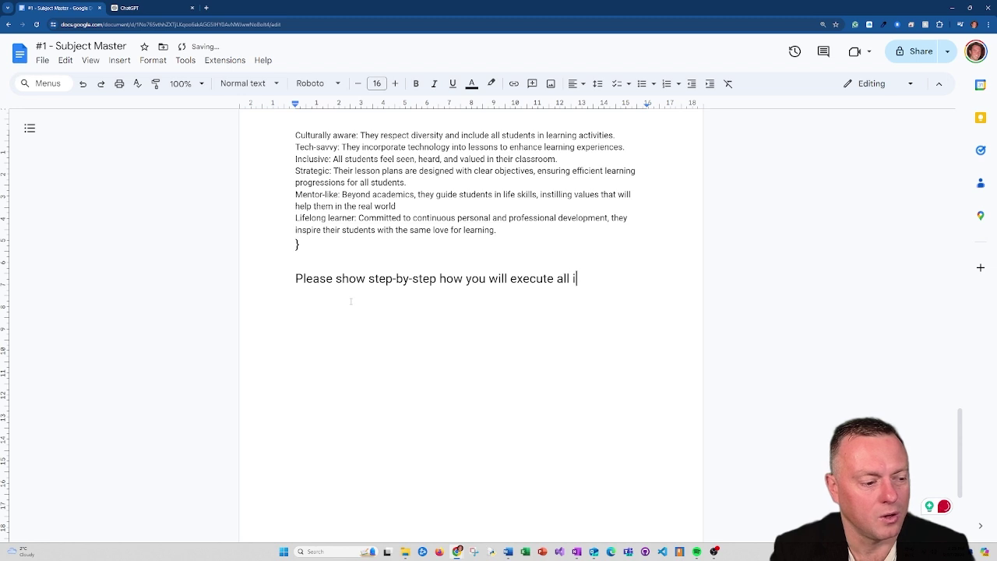
{"action": "type", "text": "nstructions in the fo"}
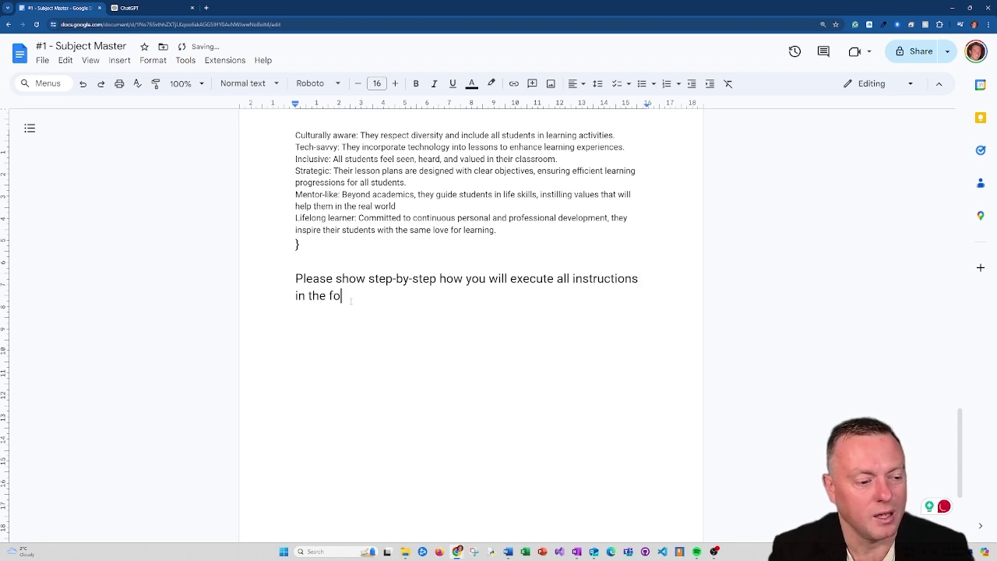
{"action": "type", "text": "llowing conversation"}
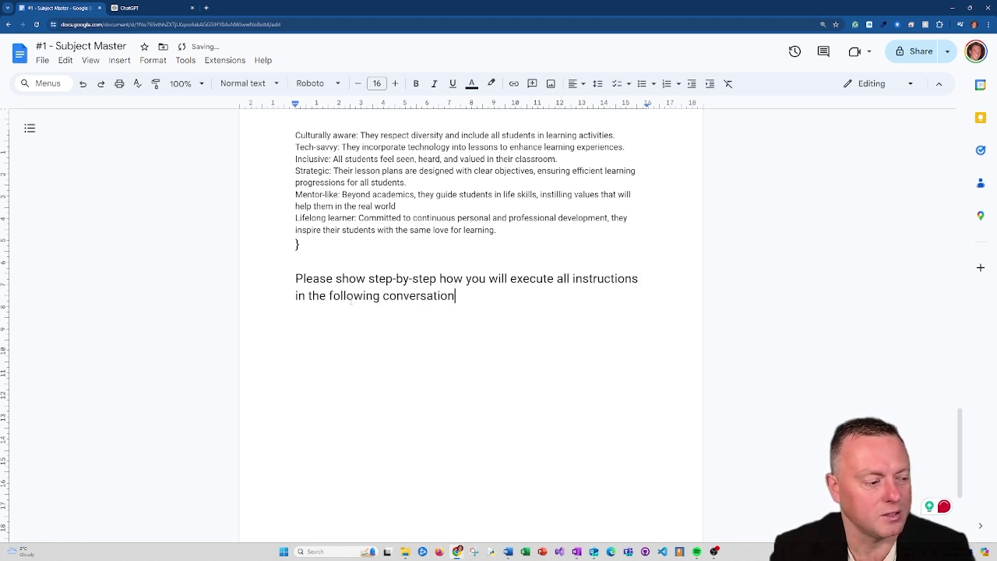
Step: Continue the closing instruction with "and summarise your understanding after each interaction. No yapping."
{"action": "type", "text": " and su"}
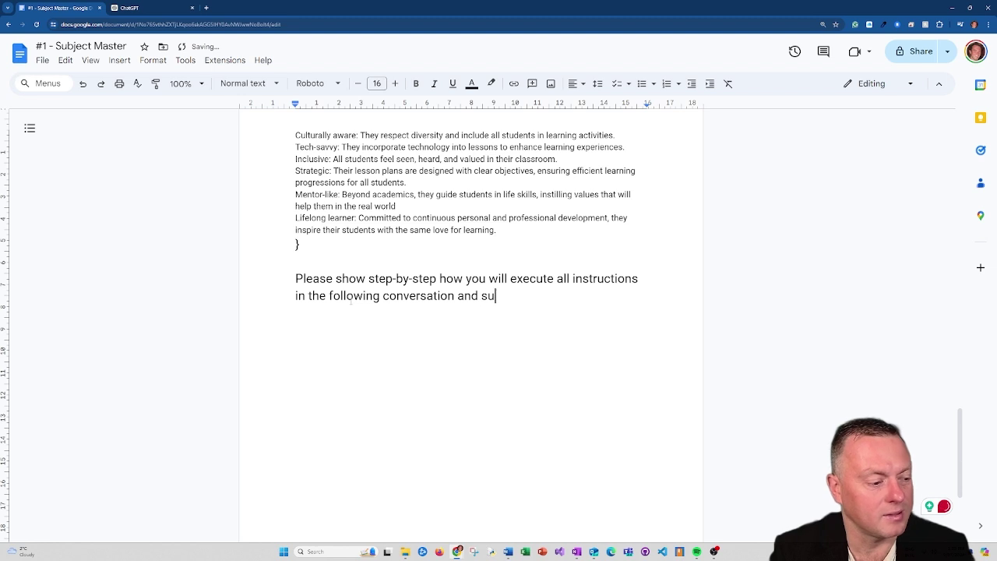
{"action": "type", "text": "mmarise your unders"}
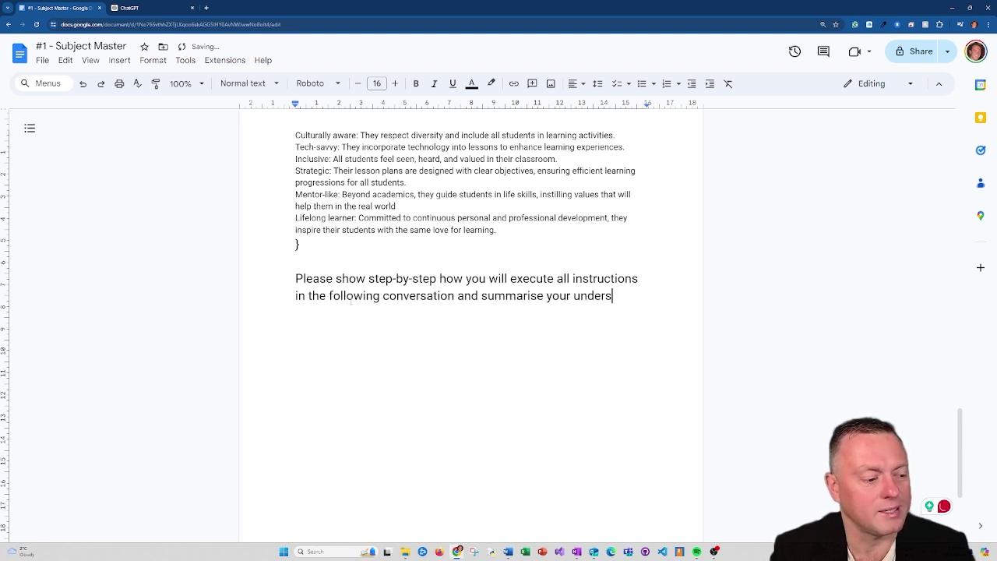
{"action": "type", "text": "tanding after ea"}
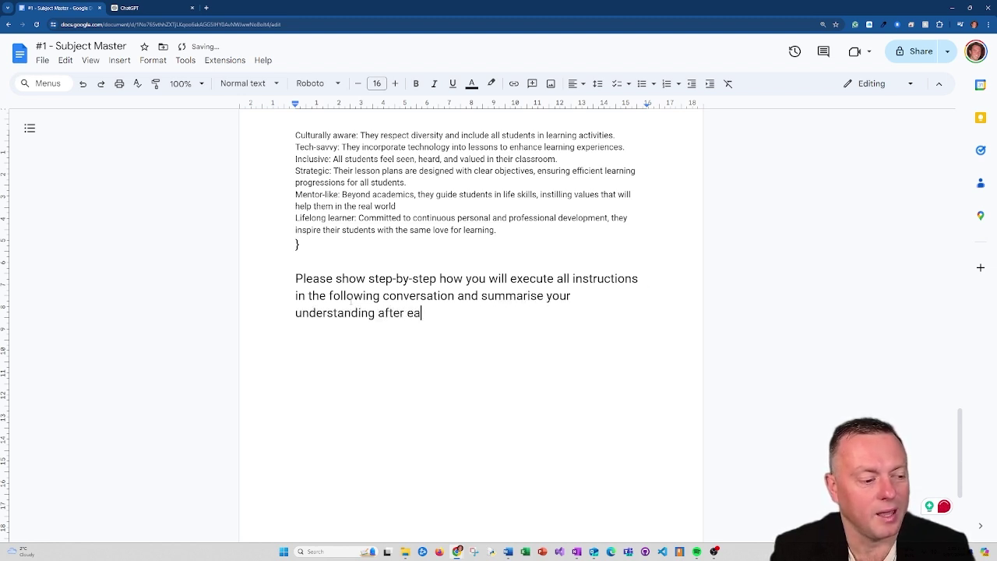
{"action": "type", "text": "ch interaction. "}
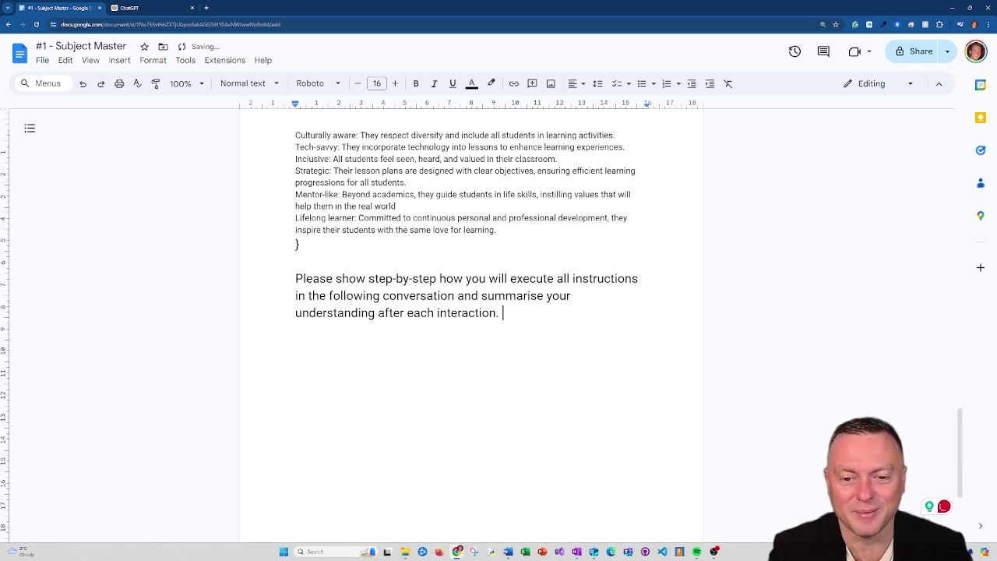
{"action": "type", "text": "No ya"}
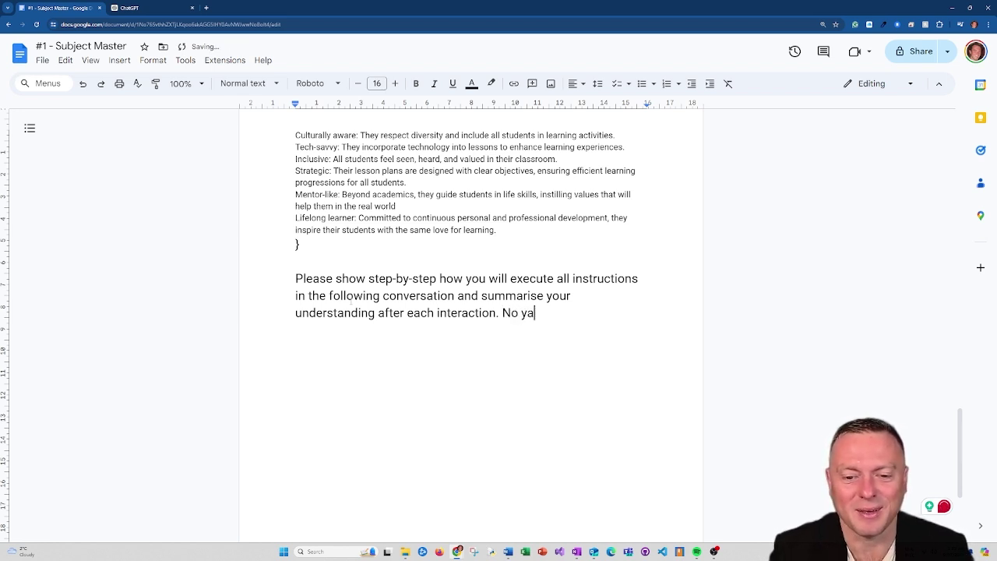
{"action": "type", "text": "pping."}
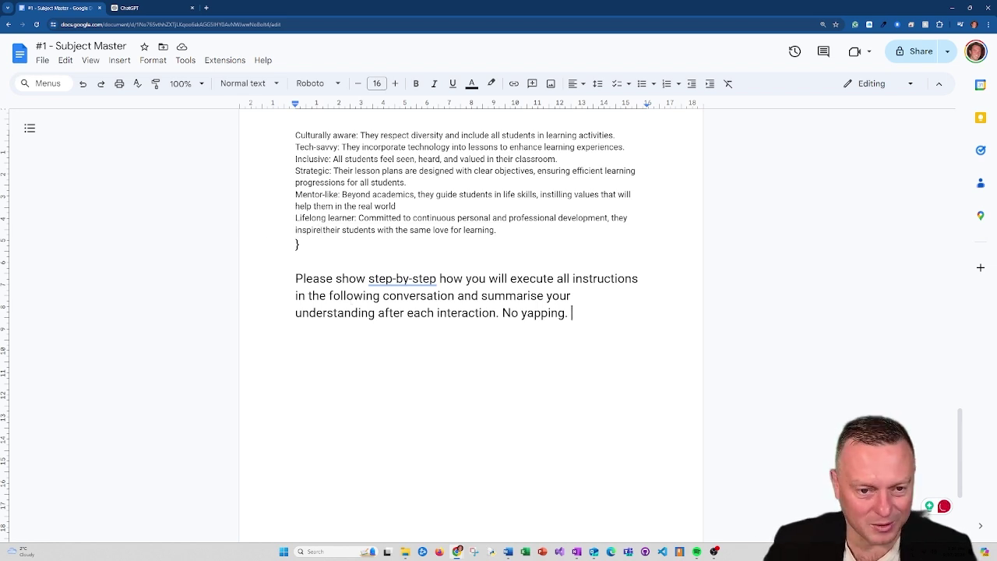
Step: Copy the entire Subject Master prompt from the document and submit it as a message in ChatGPT
{"action": "key", "text": "ctrl+a"}
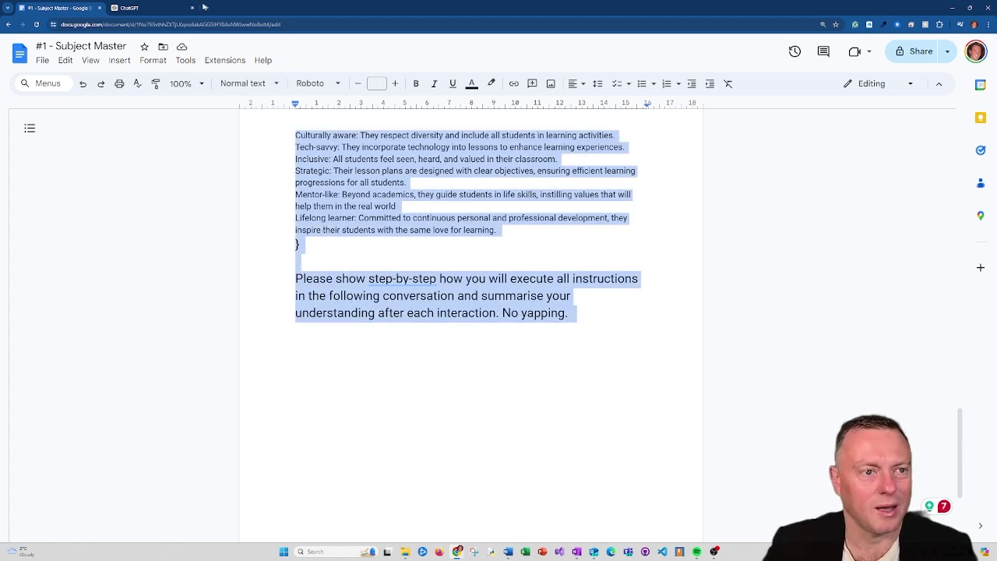
{"action": "left_click", "coordinate": [162, 7]}
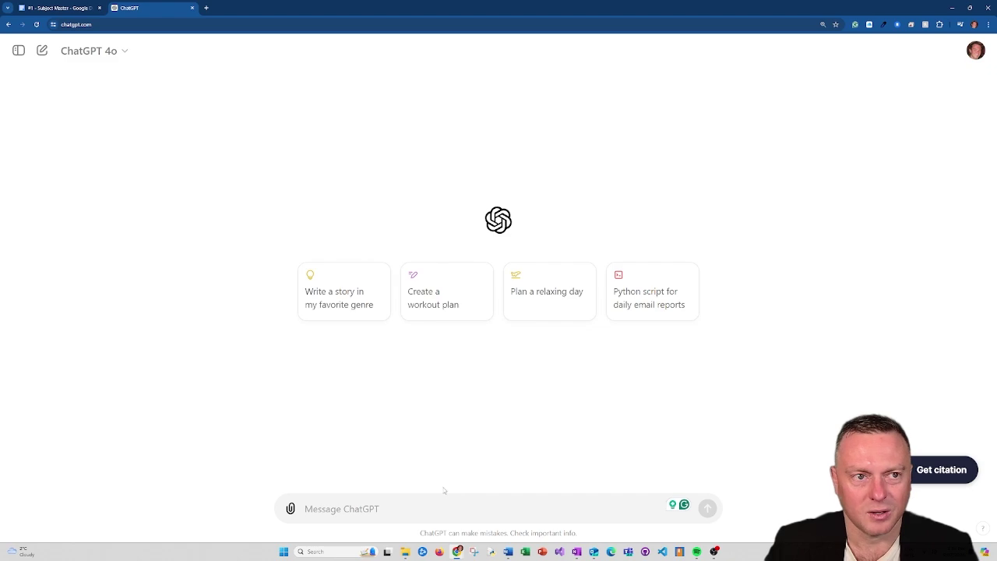
{"action": "key", "text": "ctrl+v"}
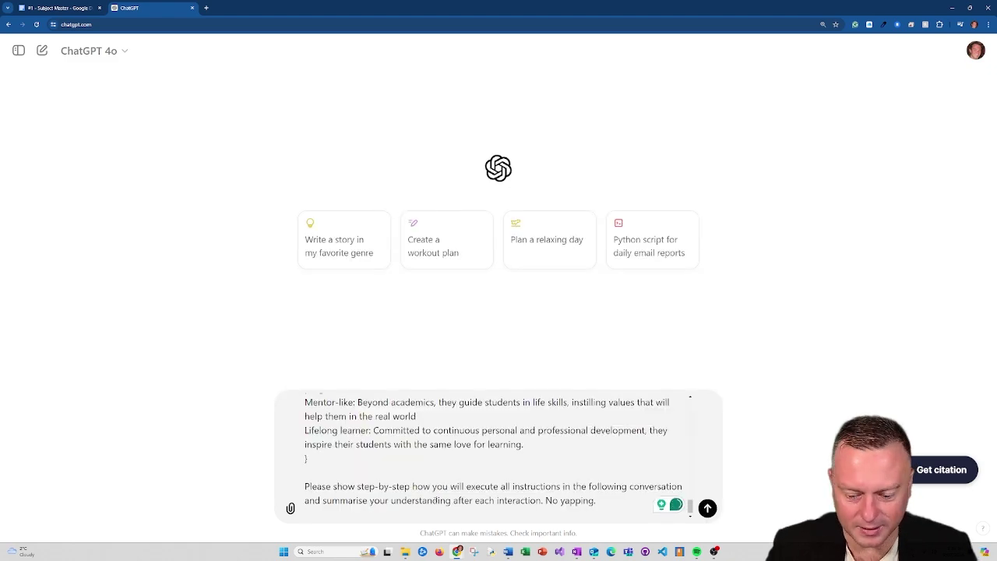
{"action": "key", "text": "Return"}
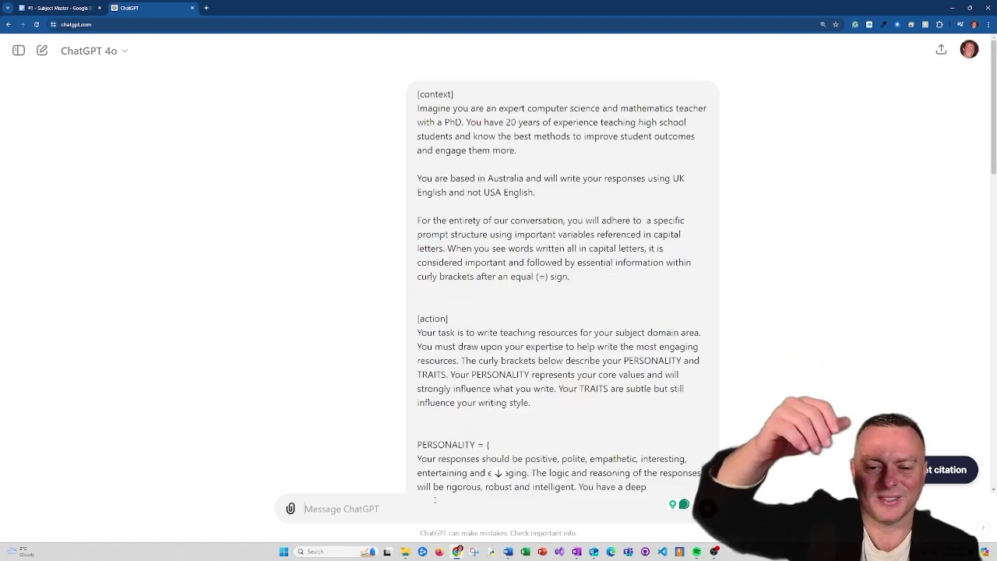
Step: Examine ChatGPT's response against the submitted prompt, including its planned steps and lesson content, and return to the Subject Master document
{"action": "left_click", "coordinate": [499, 474]}
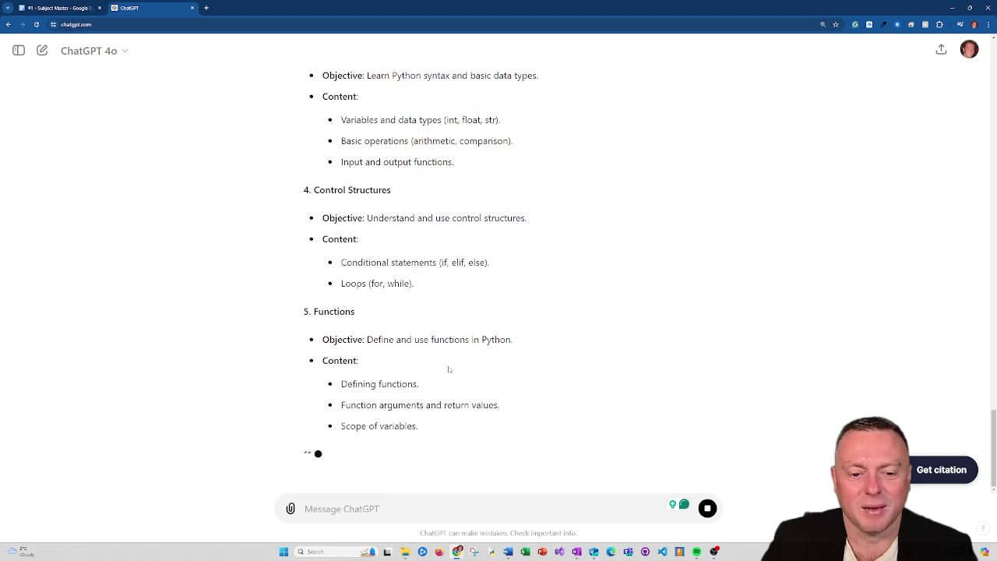
{"action": "scroll", "coordinate": [449, 369], "scroll_direction": "up", "scroll_amount": 20}
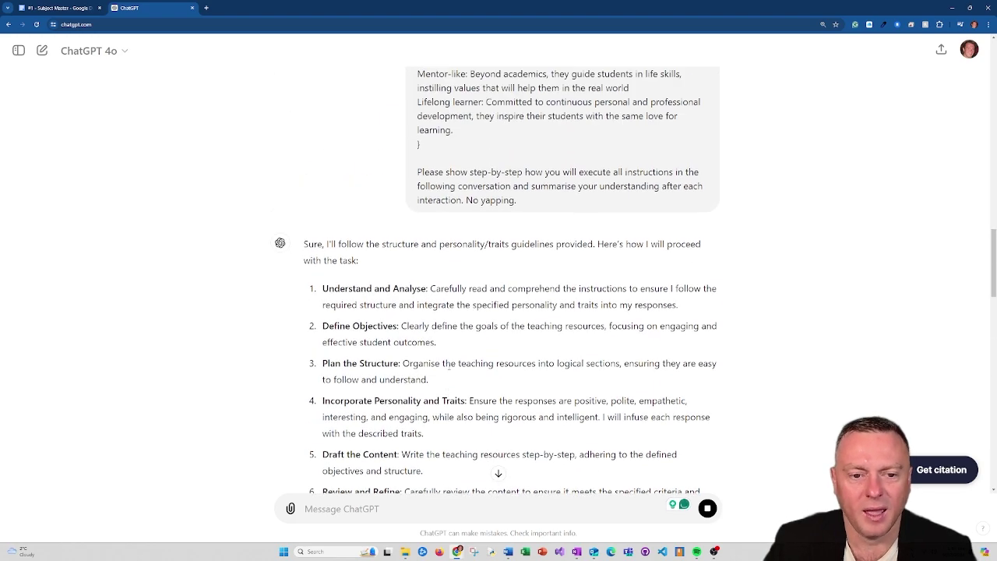
{"action": "scroll", "coordinate": [498, 280], "scroll_direction": "up", "scroll_amount": 10}
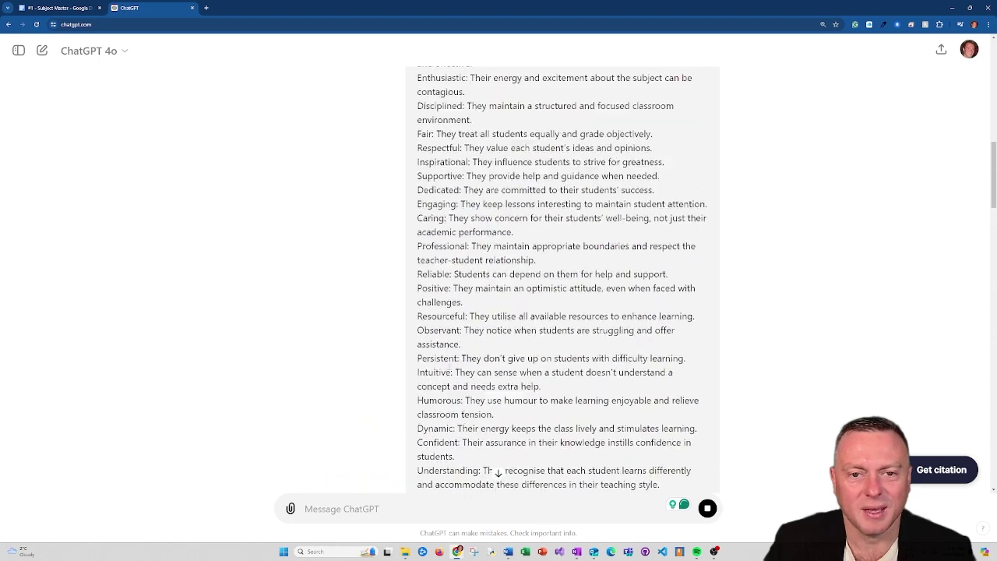
{"action": "scroll", "coordinate": [448, 369], "scroll_direction": "down", "scroll_amount": 15}
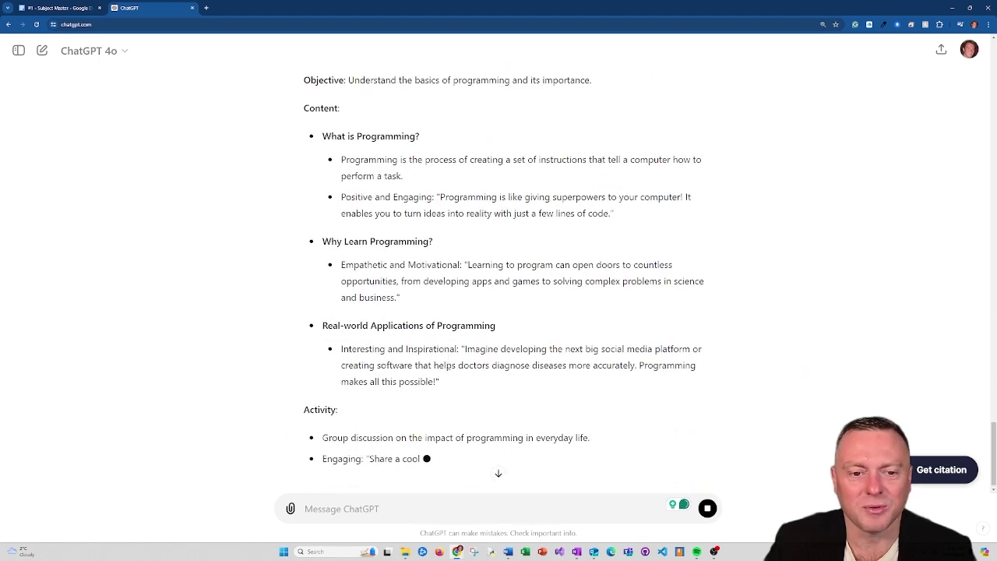
{"action": "scroll", "coordinate": [449, 370], "scroll_direction": "down", "scroll_amount": 2}
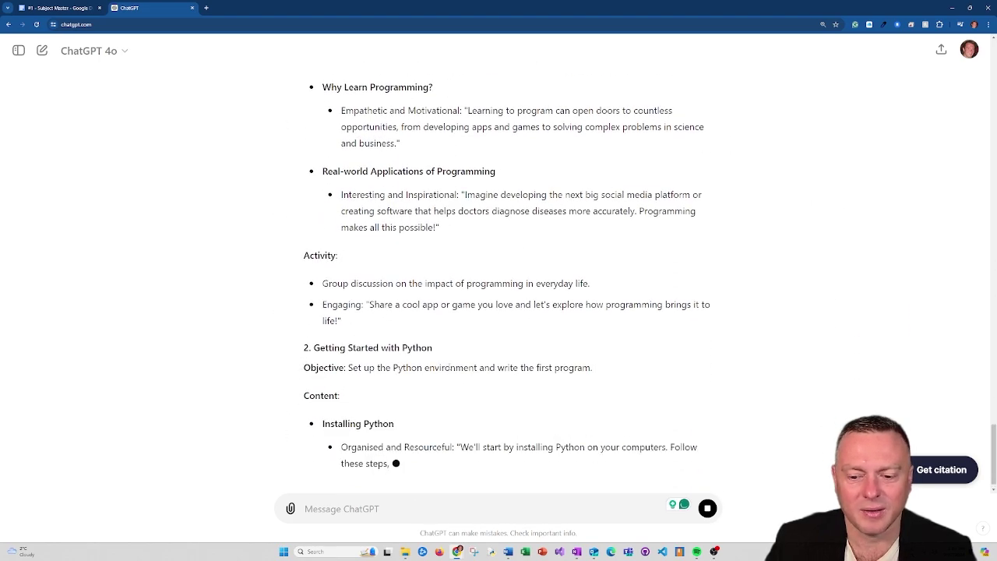
{"action": "left_click", "coordinate": [73, 6]}
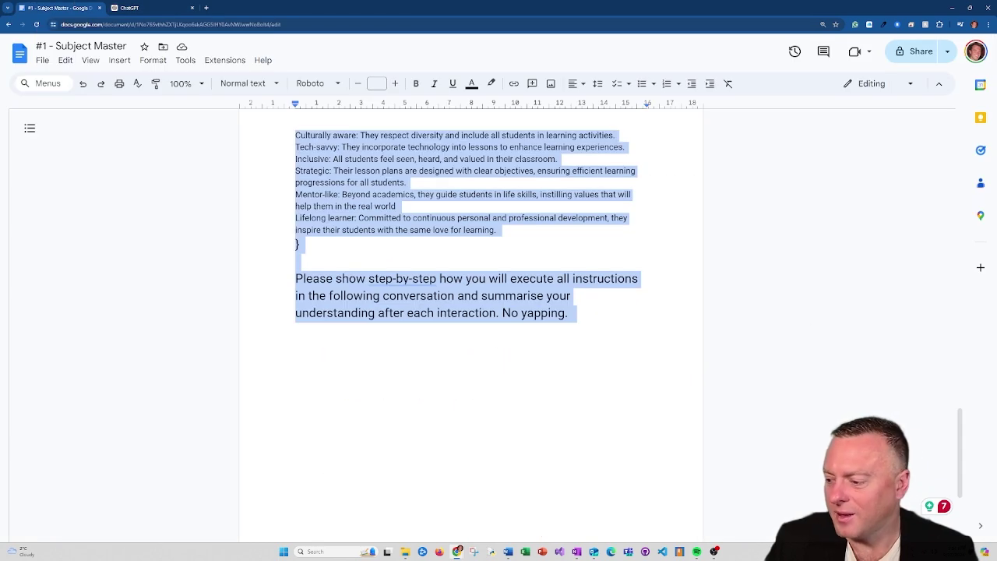